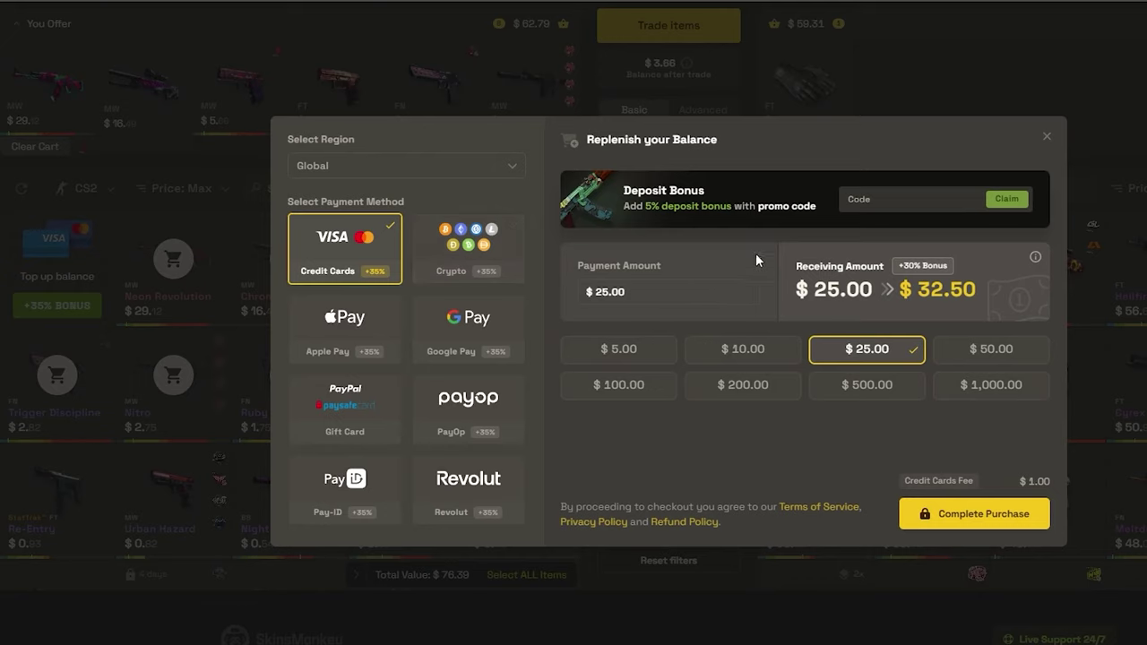
Choose a $100.00 balance top-up, enter promo code w1seman, and claim the free $5 bonus with the same code
{"action": "left_click", "coordinate": [639, 387]}
{"action": "left_click", "coordinate": [874, 200]}
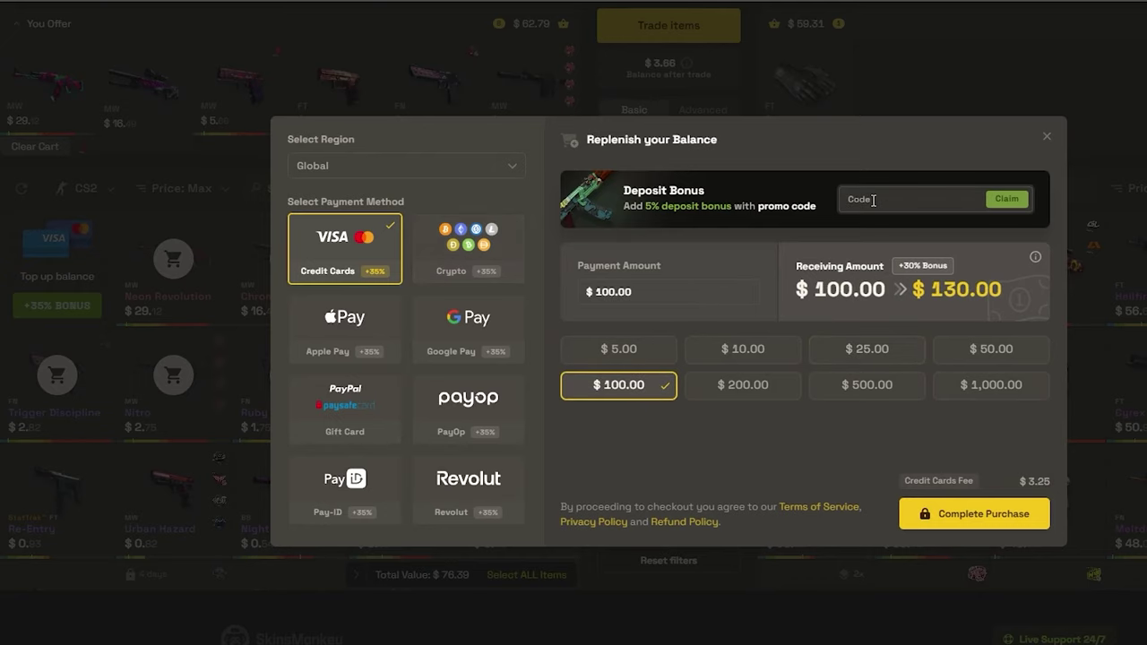
{"action": "type", "text": "w1seman"}
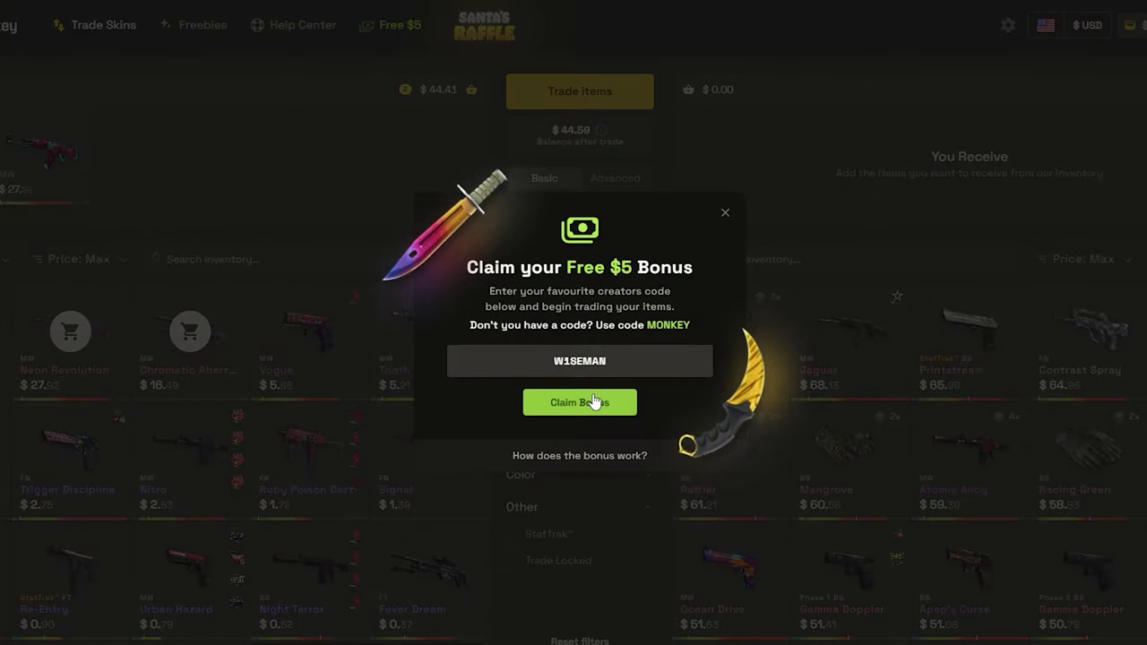
{"action": "left_click", "coordinate": [594, 402]}
Open the 24/7 live support chat and write a thank-you message
{"action": "left_click", "coordinate": [845, 623]}
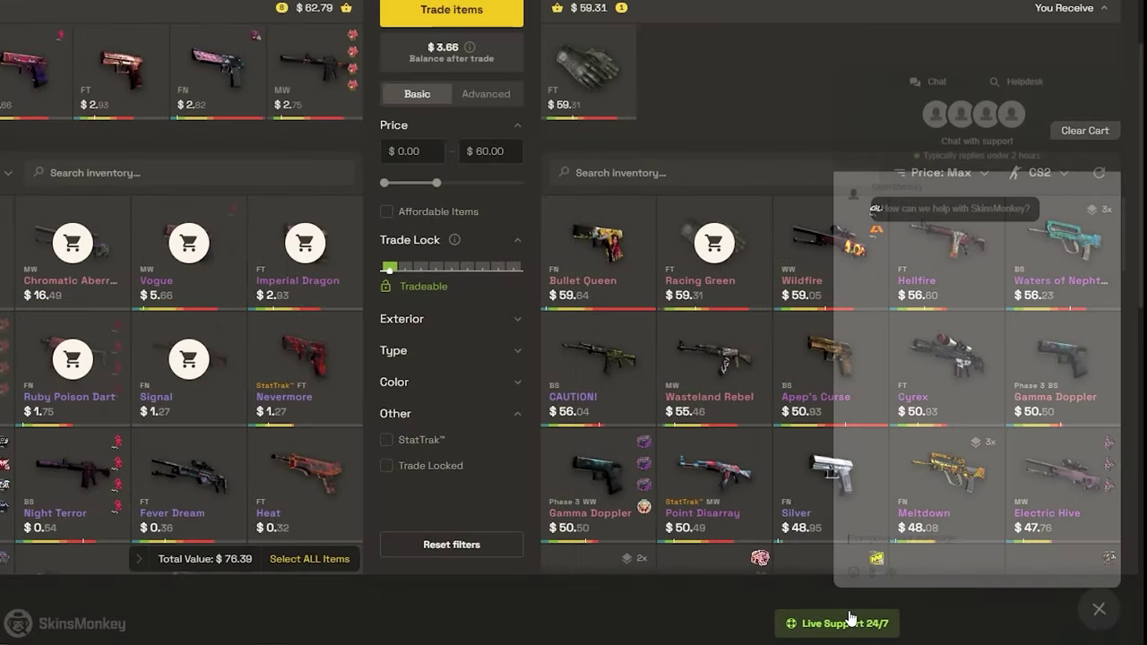
{"action": "left_click", "coordinate": [912, 524]}
{"action": "type", "text": "thank you, you are t"}
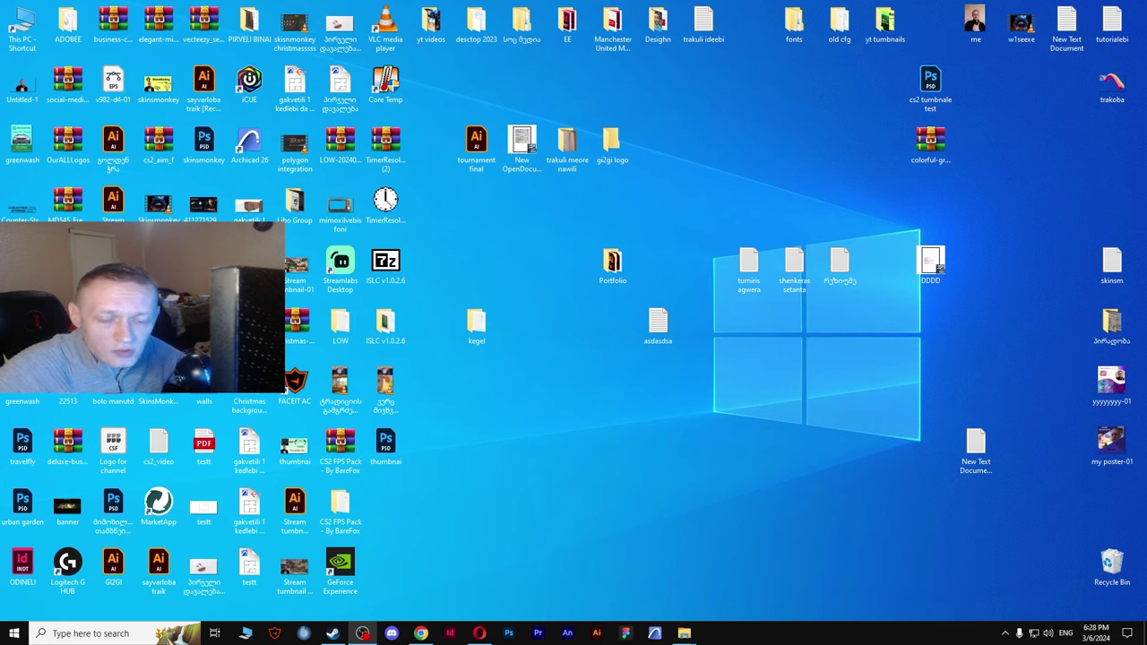
Find "Create a restore point" through Windows search, open it, and move the System Properties window towards the middle of the desktop
{"action": "key", "text": "super"}
{"action": "type", "text": "res"}
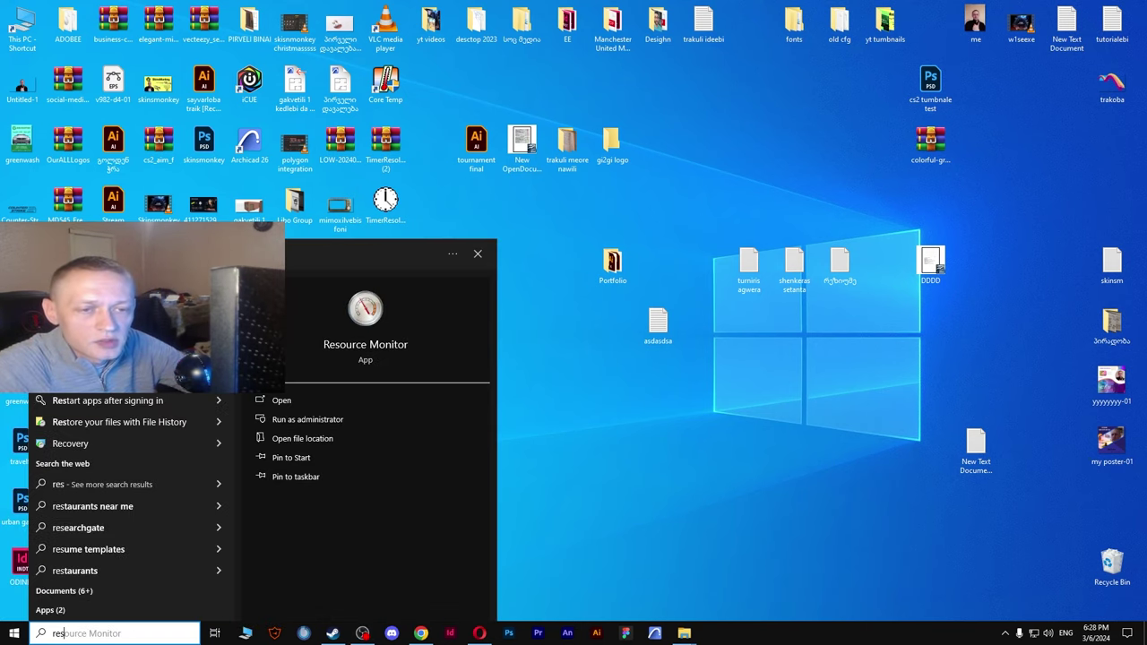
{"action": "type", "text": "to"}
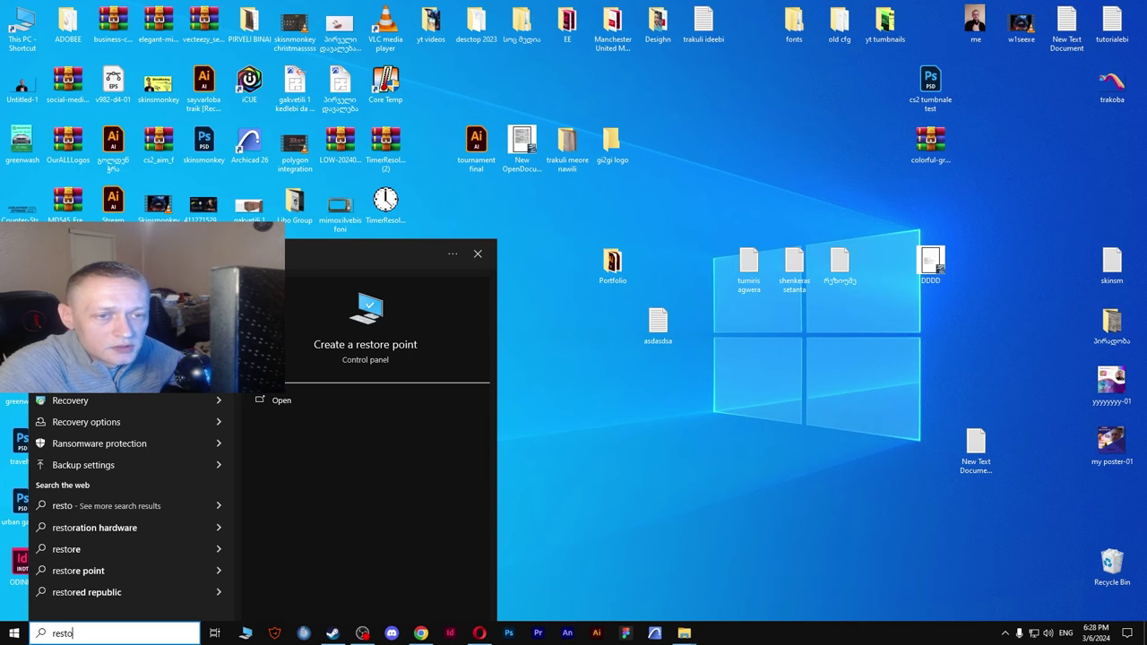
{"action": "key", "text": "Return"}
{"action": "left_click_drag", "start_coordinate": [269, 110], "coordinate": [682, 182]}
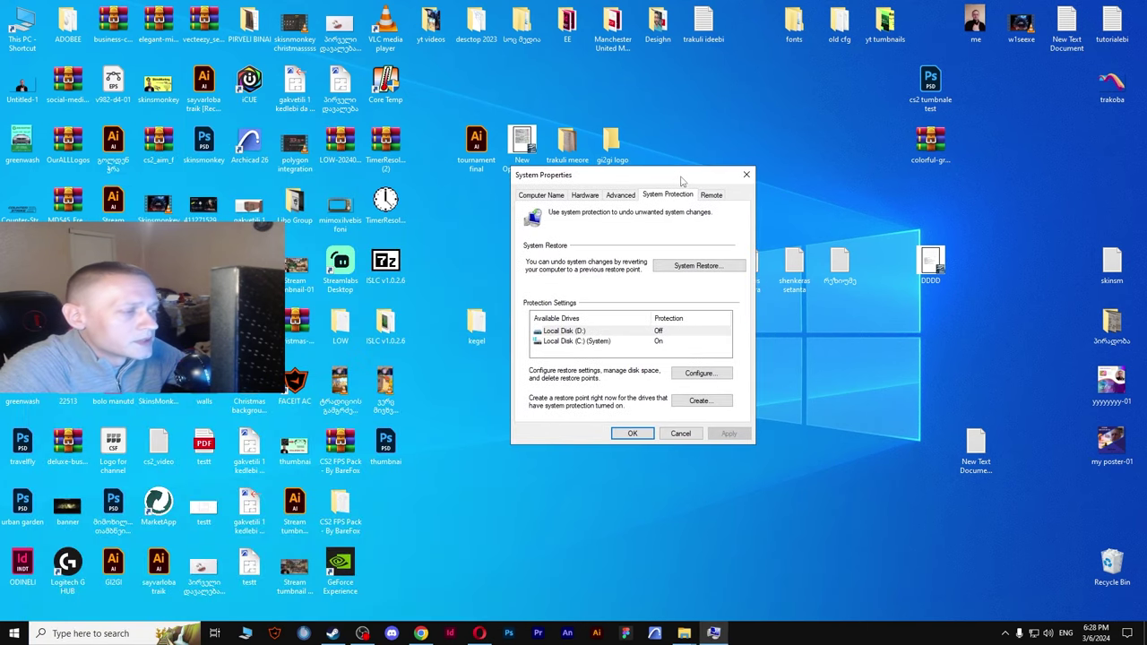
Open the system protection settings of Local Disk (C:) and accept them with protection turned on
{"action": "left_click", "coordinate": [602, 344]}
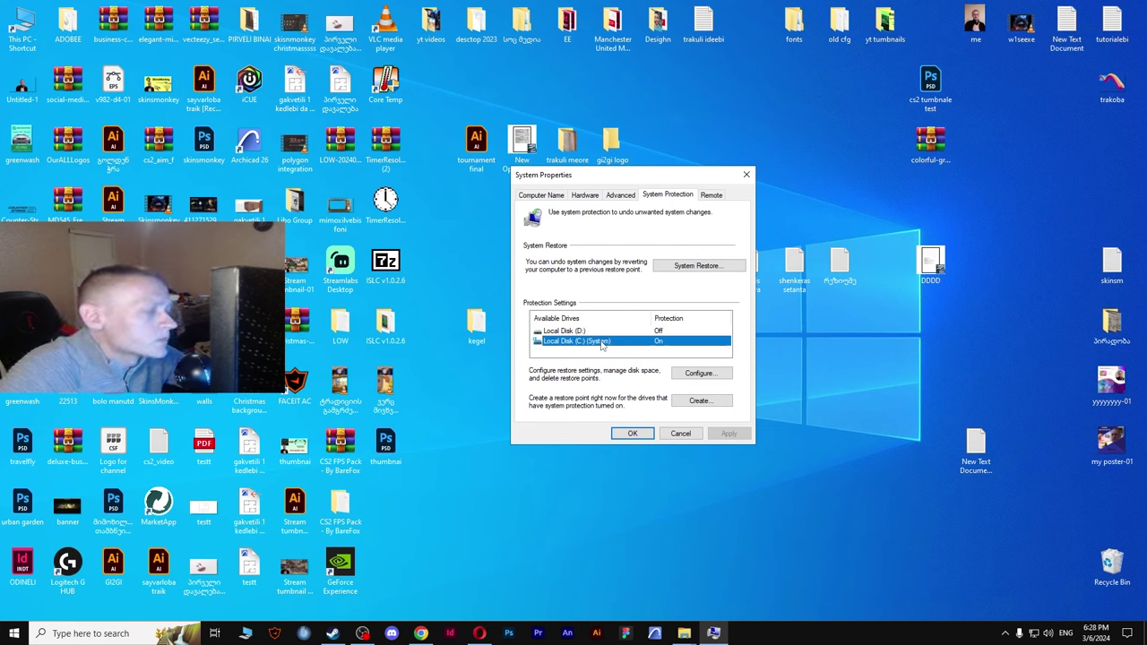
{"action": "left_click", "coordinate": [699, 374]}
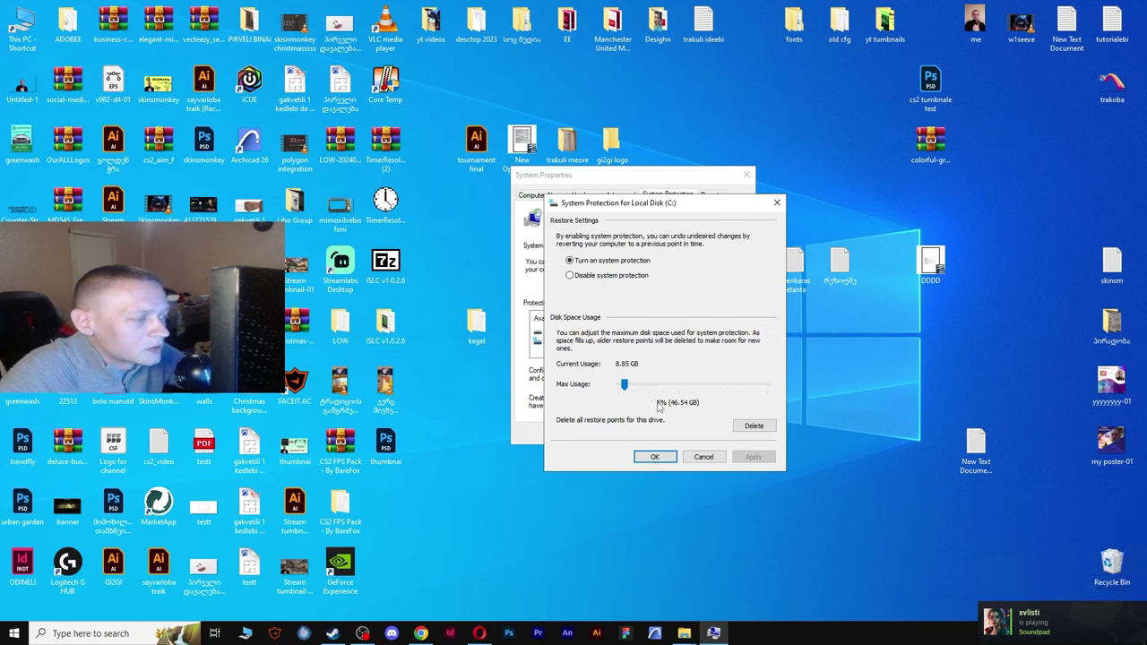
{"action": "left_click", "coordinate": [655, 457]}
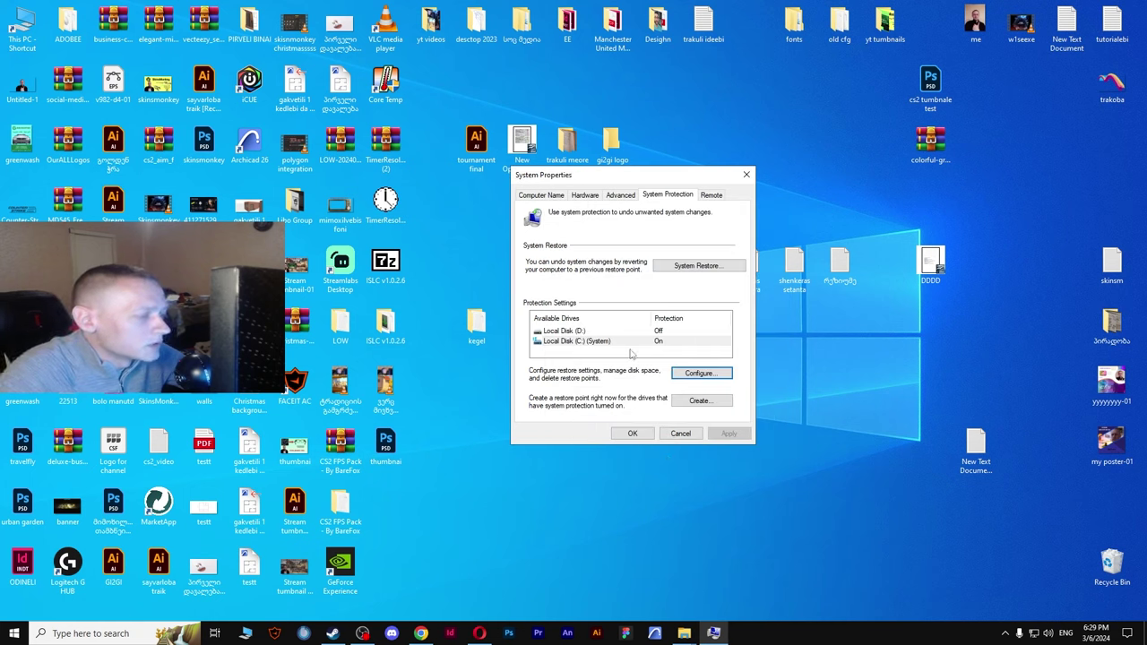
{"action": "left_click", "coordinate": [713, 405]}
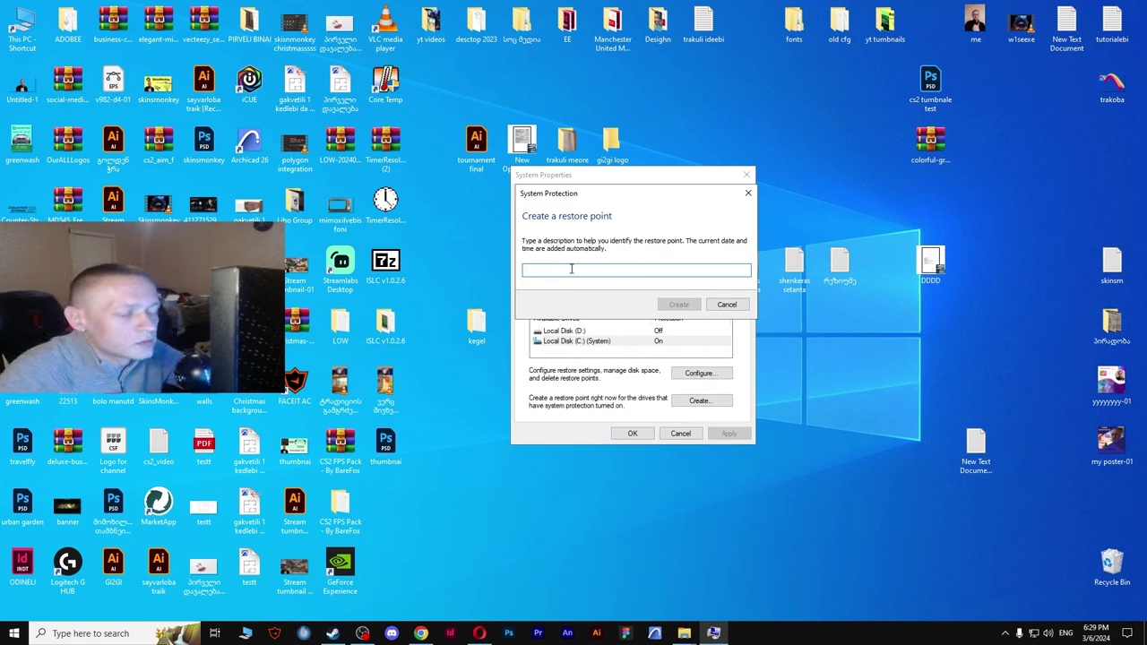
{"action": "type", "text": "asd"}
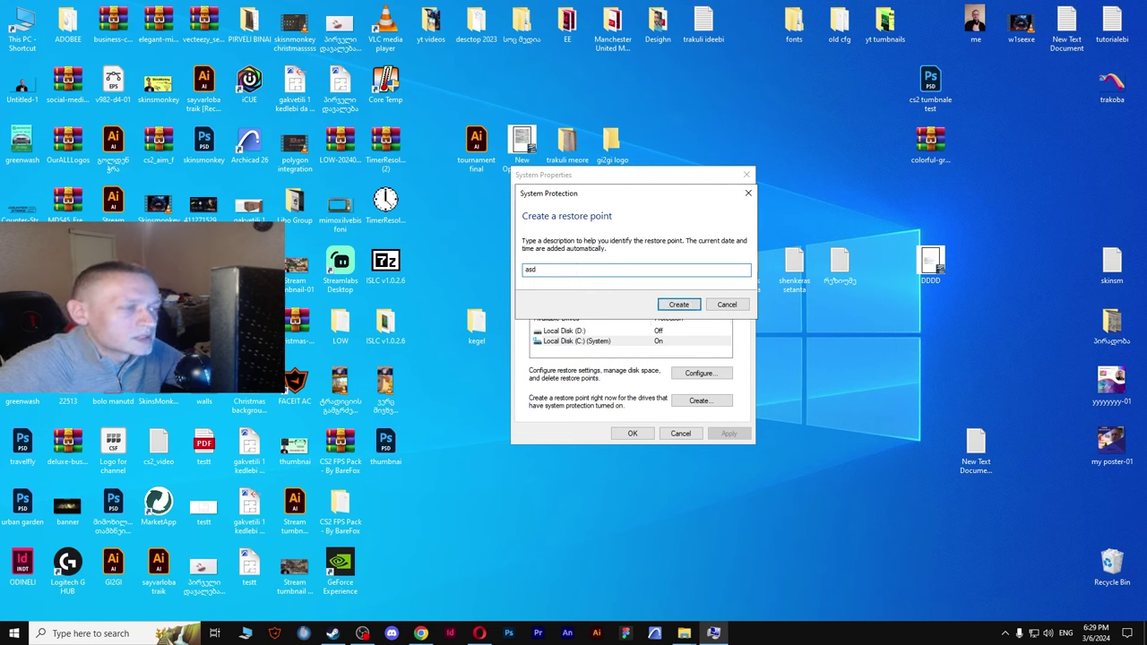
{"action": "left_click", "coordinate": [726, 305]}
{"action": "left_click_drag", "start_coordinate": [644, 175], "coordinate": [652, 171]}
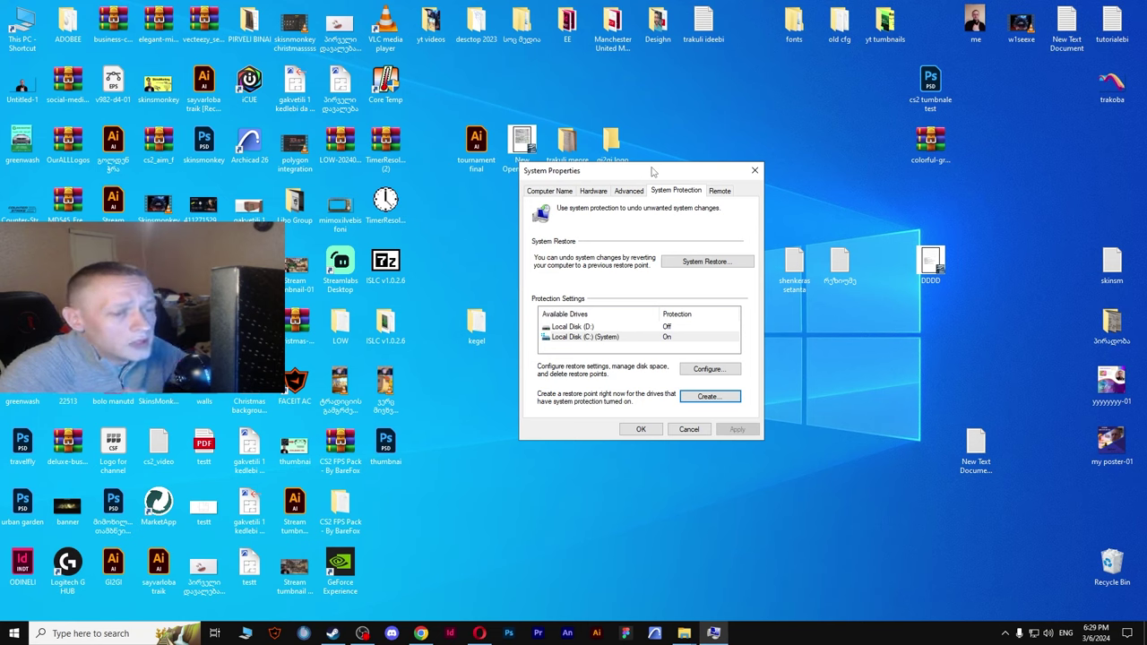
Start the System Restore wizard and continue to the restore point selection
{"action": "left_click", "coordinate": [716, 261]}
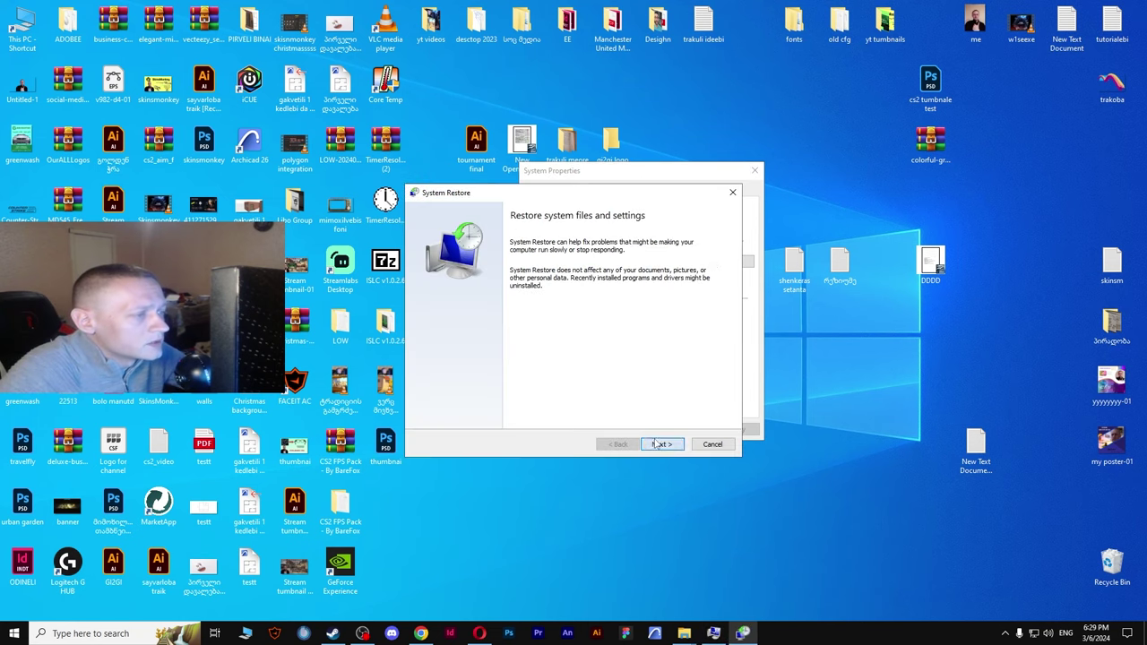
{"action": "left_click", "coordinate": [661, 444]}
{"action": "left_click", "coordinate": [527, 291]}
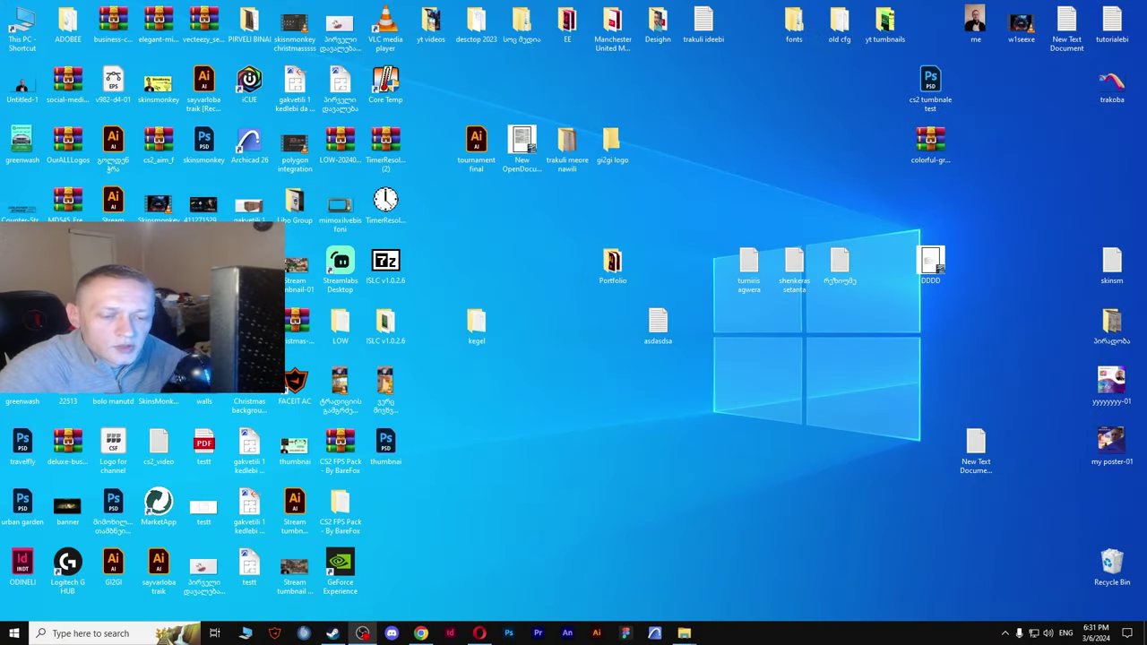
Open Device Manager through Windows search and move its window to a clear area of the desktop
{"action": "key", "text": "super"}
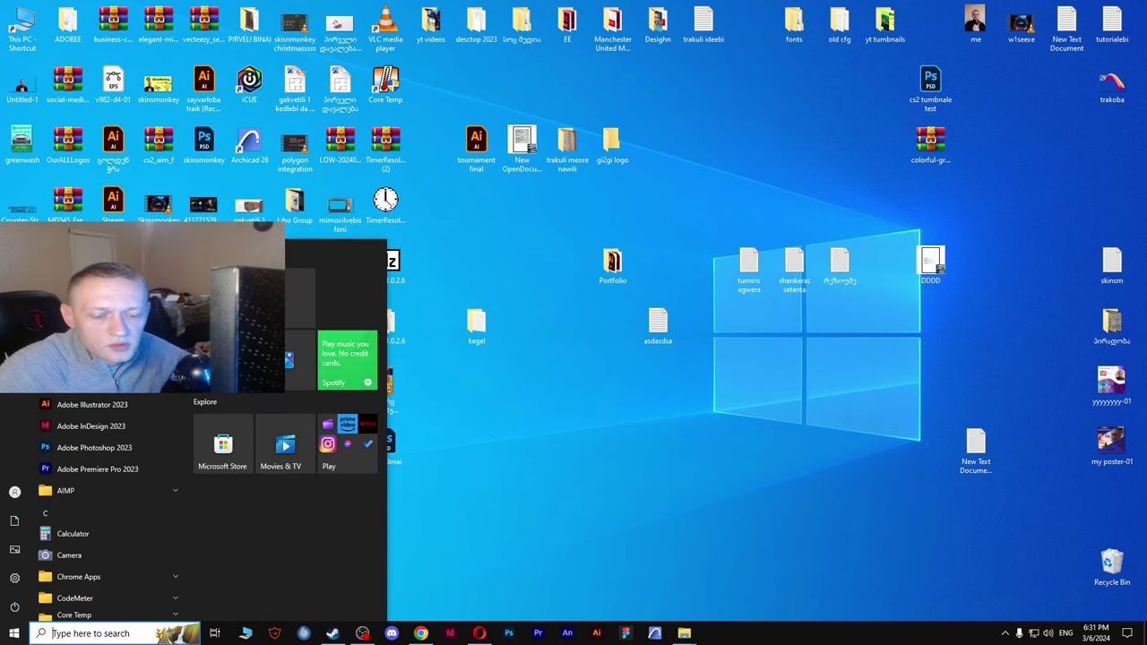
{"action": "type", "text": "device"}
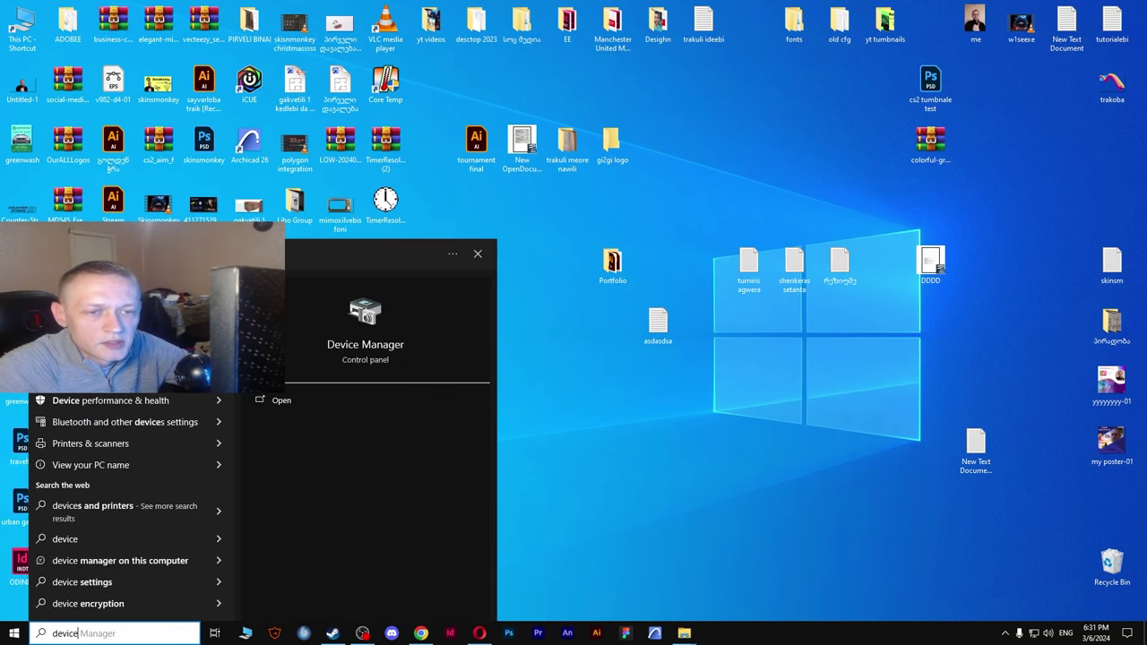
{"action": "key", "text": "Return"}
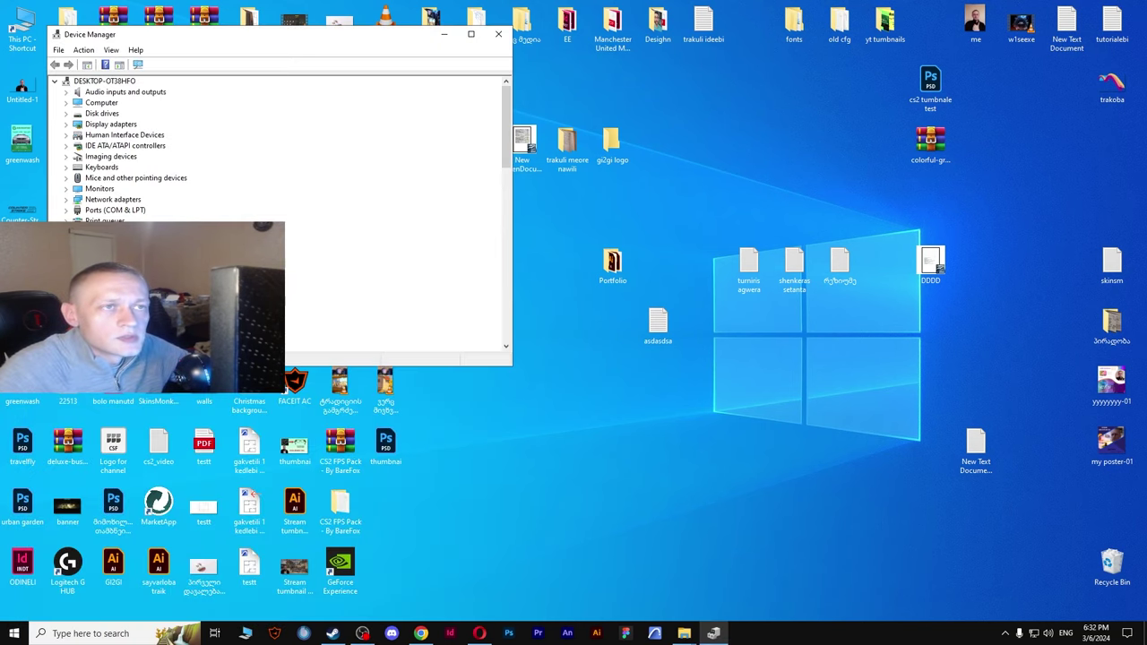
{"action": "key", "text": "alt+Tab"}
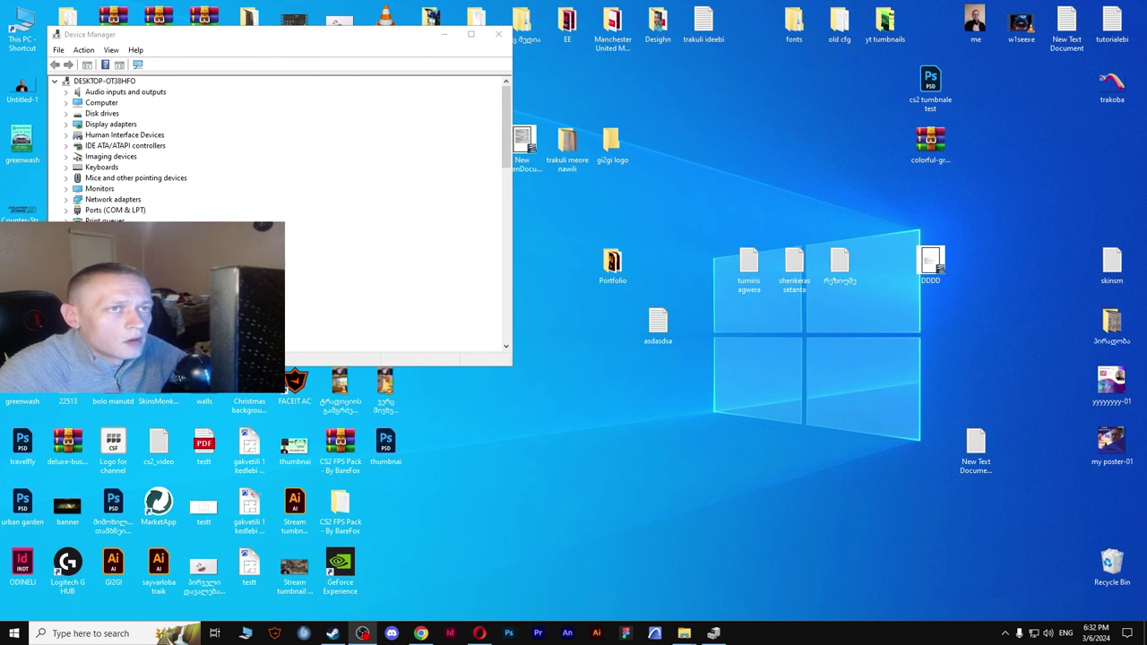
{"action": "left_click_drag", "start_coordinate": [363, 35], "coordinate": [885, 72]}
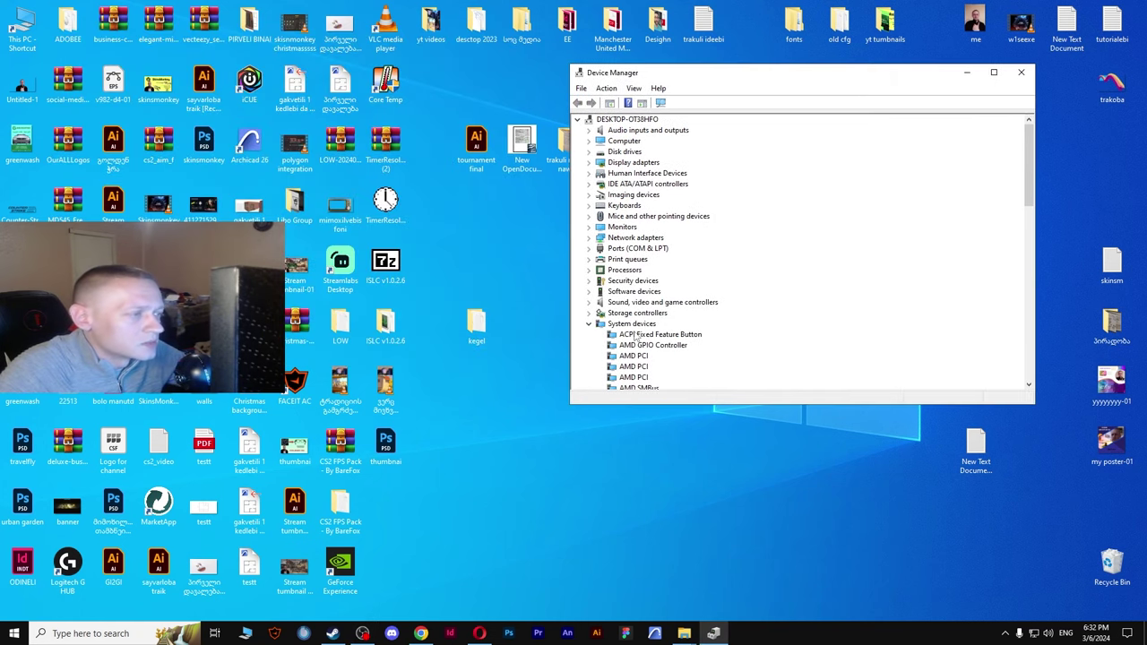
Select the High precision event timer under System devices and show its available device actions
{"action": "scroll", "coordinate": [633, 327], "scroll_direction": "down", "scroll_amount": 5}
{"action": "scroll", "coordinate": [634, 326], "scroll_direction": "down", "scroll_amount": 1}
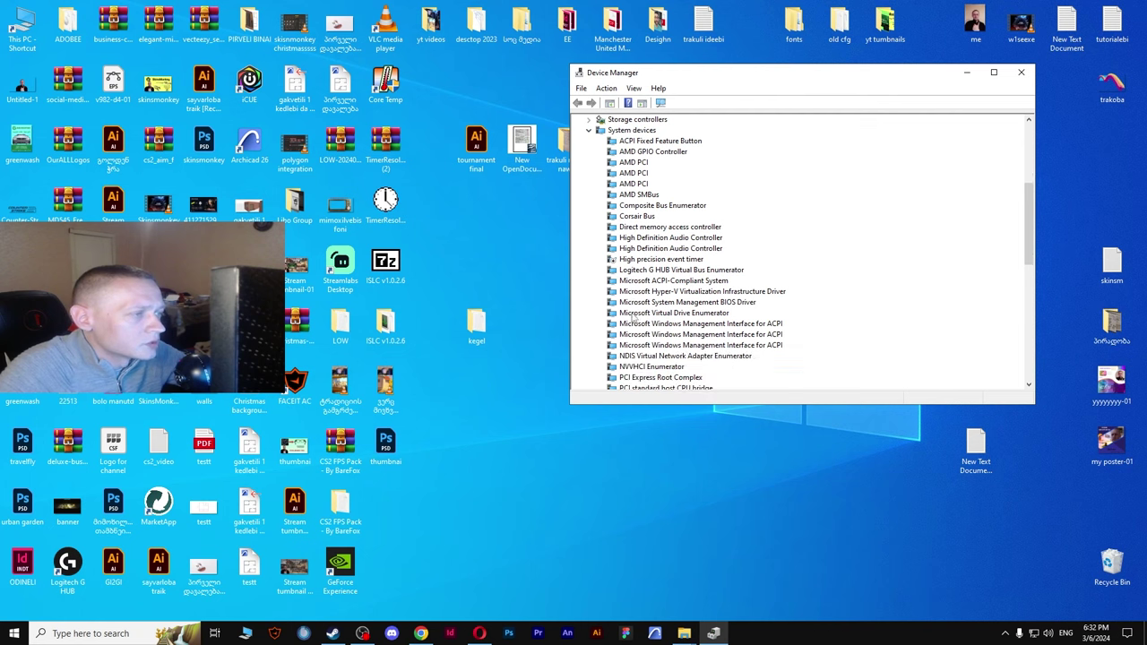
{"action": "left_click", "coordinate": [632, 261]}
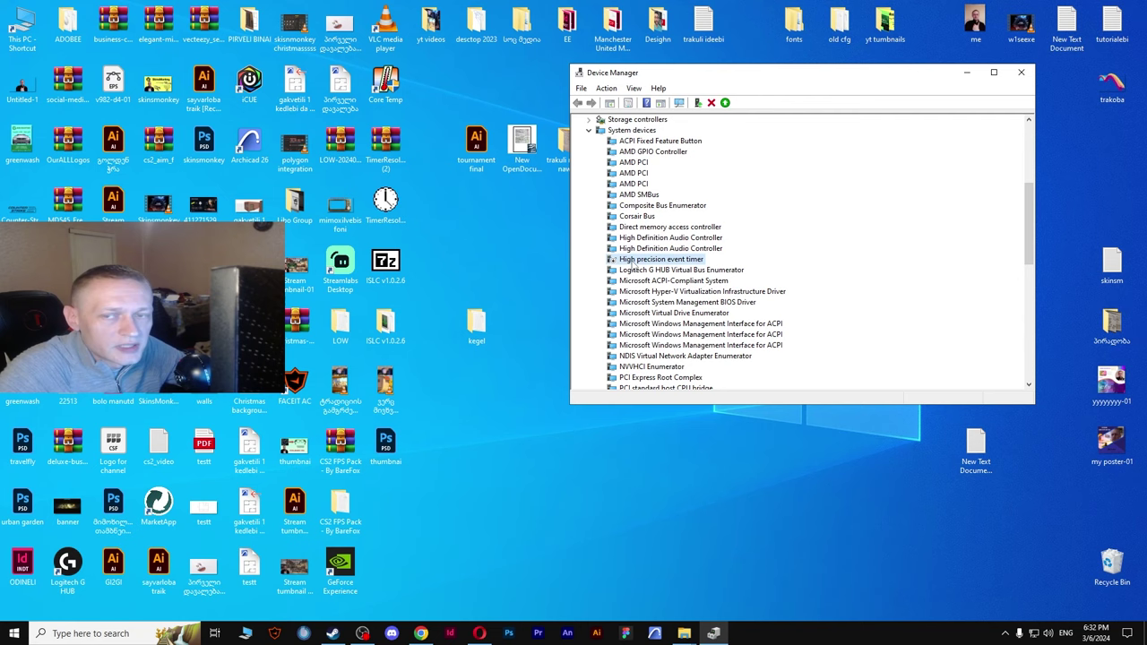
{"action": "right_click", "coordinate": [633, 264]}
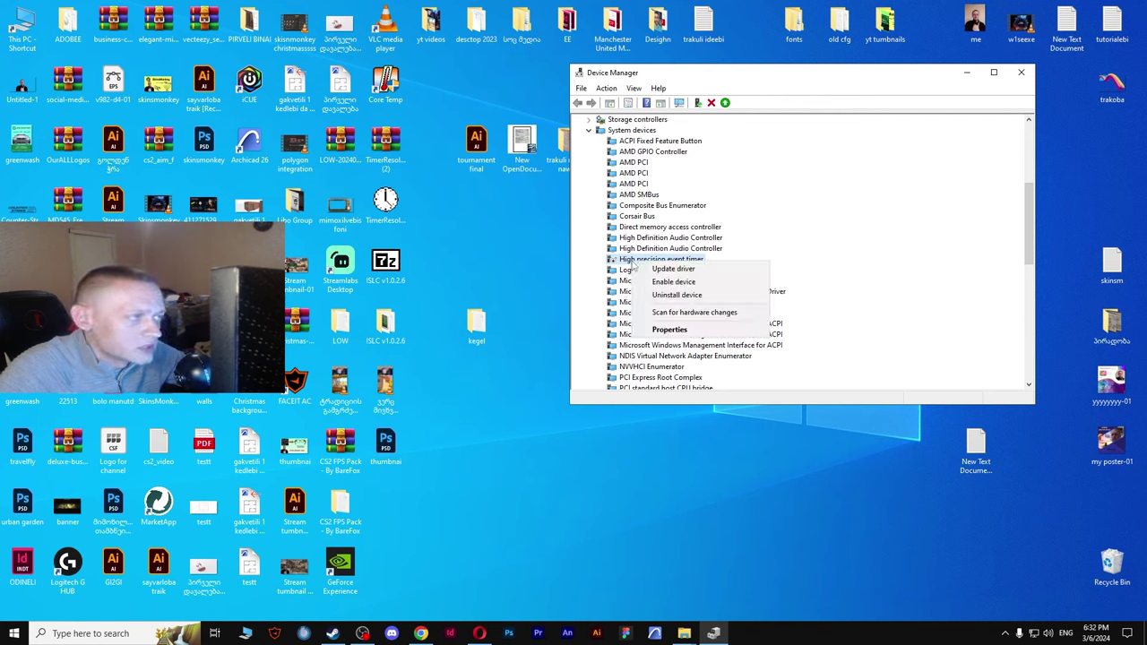
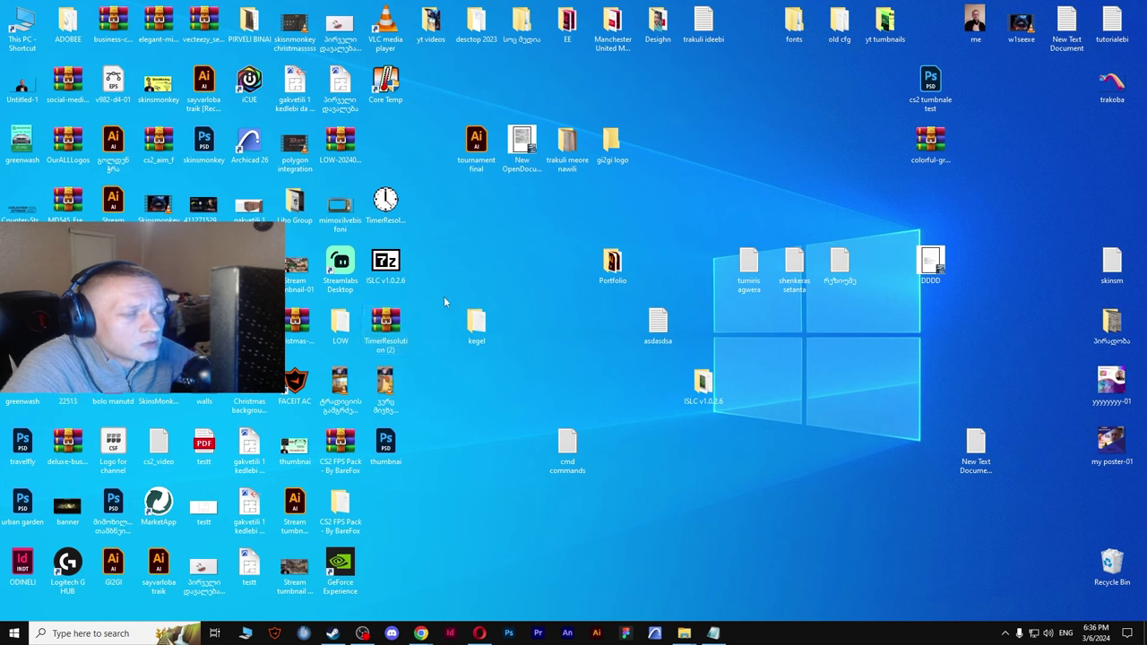
Place the ISLC v1.0.2.6 extractor below Core Temp, move TimerResolution near the ISLC folder, and launch TimerResolution
{"action": "left_click_drag", "start_coordinate": [399, 264], "coordinate": [404, 148]}
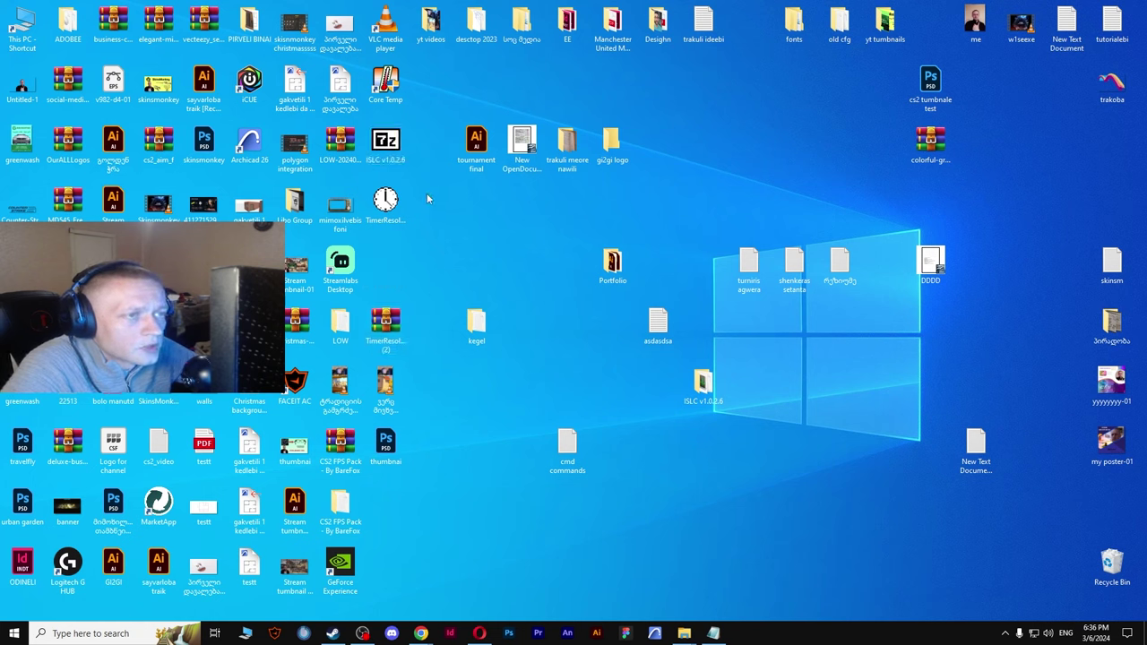
{"action": "left_click_drag", "start_coordinate": [399, 205], "coordinate": [618, 381]}
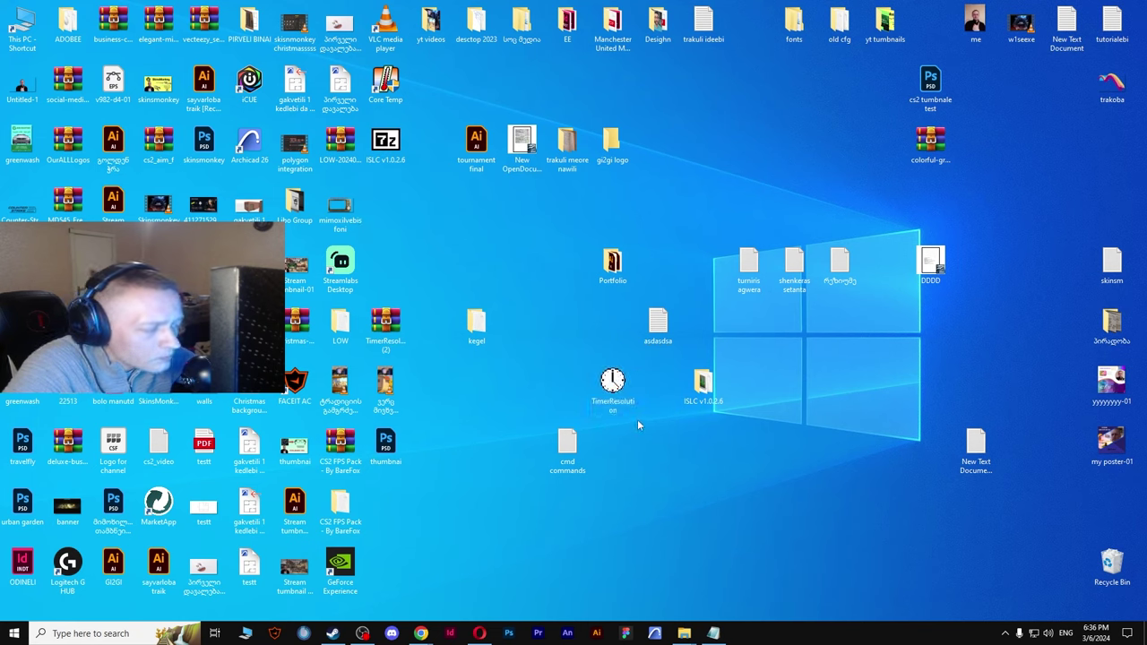
{"action": "left_click", "coordinate": [612, 386]}
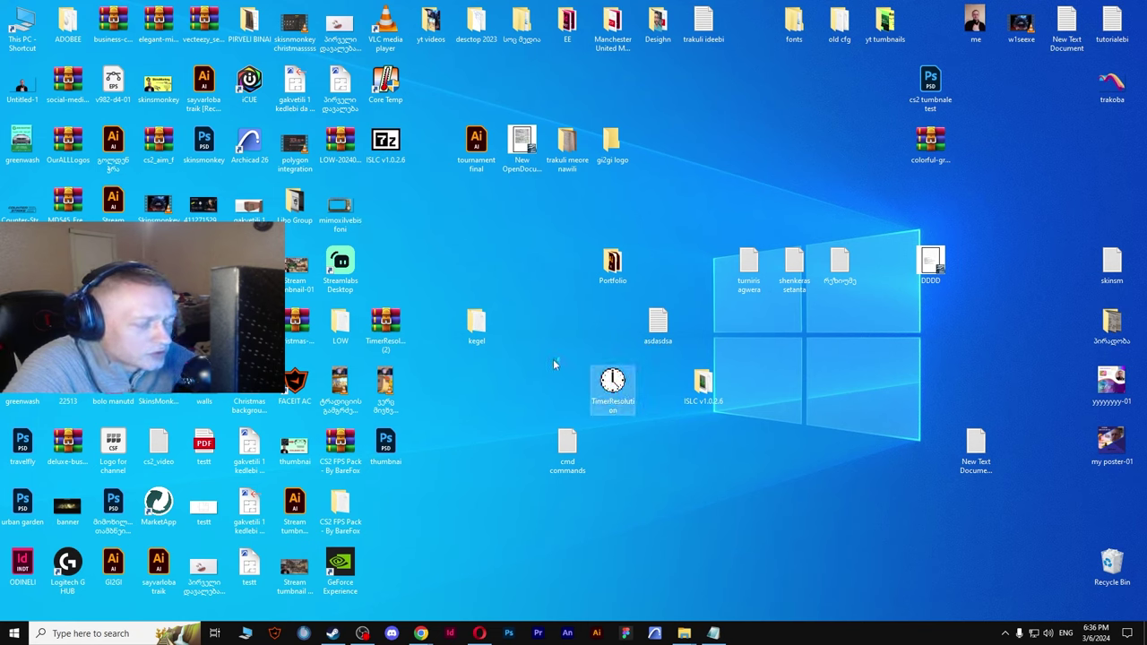
{"action": "key", "text": "Return"}
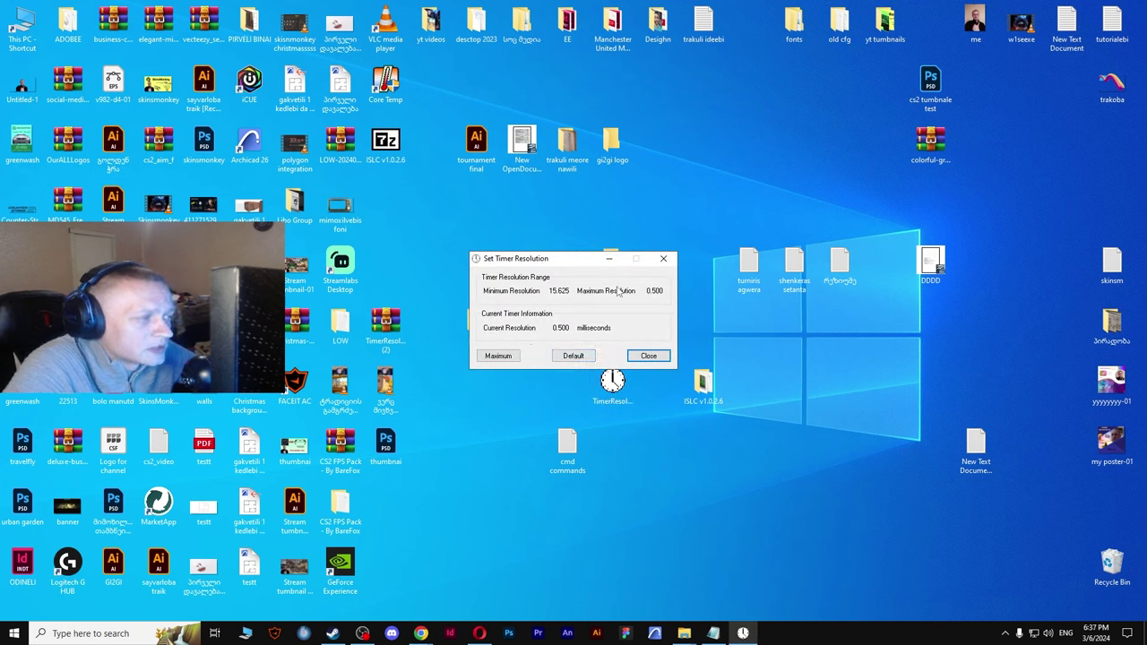
Examine the minimum, maximum and current resolution values in the Set Timer Resolution window, and move the window slightly higher
{"action": "left_click_drag", "start_coordinate": [550, 289], "coordinate": [568, 291]}
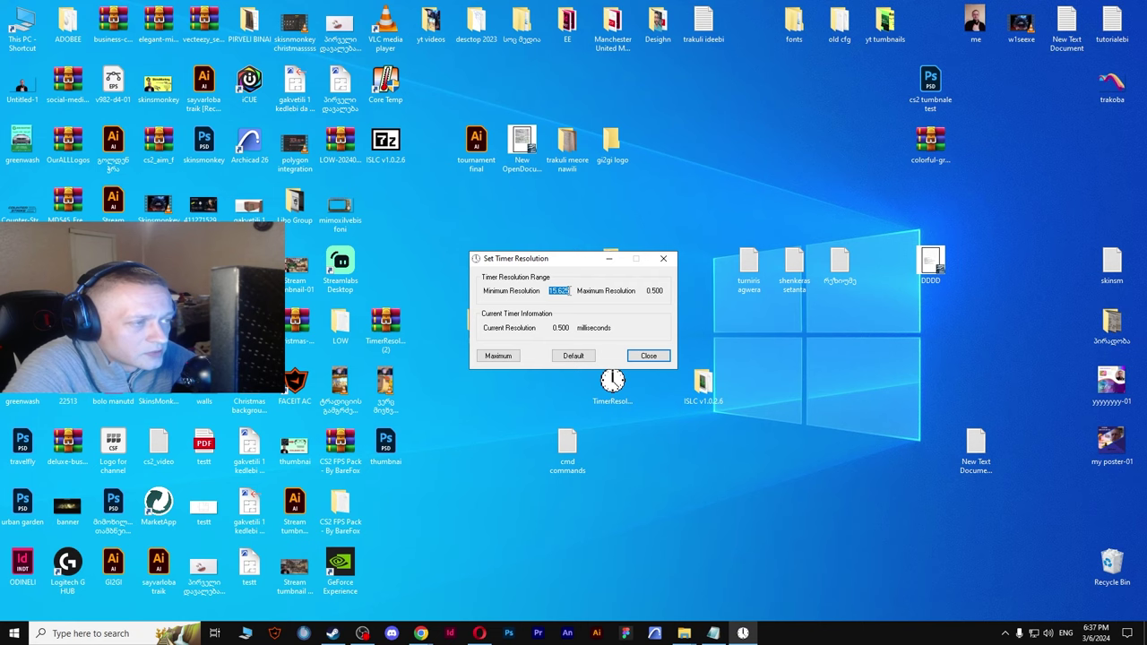
{"action": "left_click", "coordinate": [568, 291]}
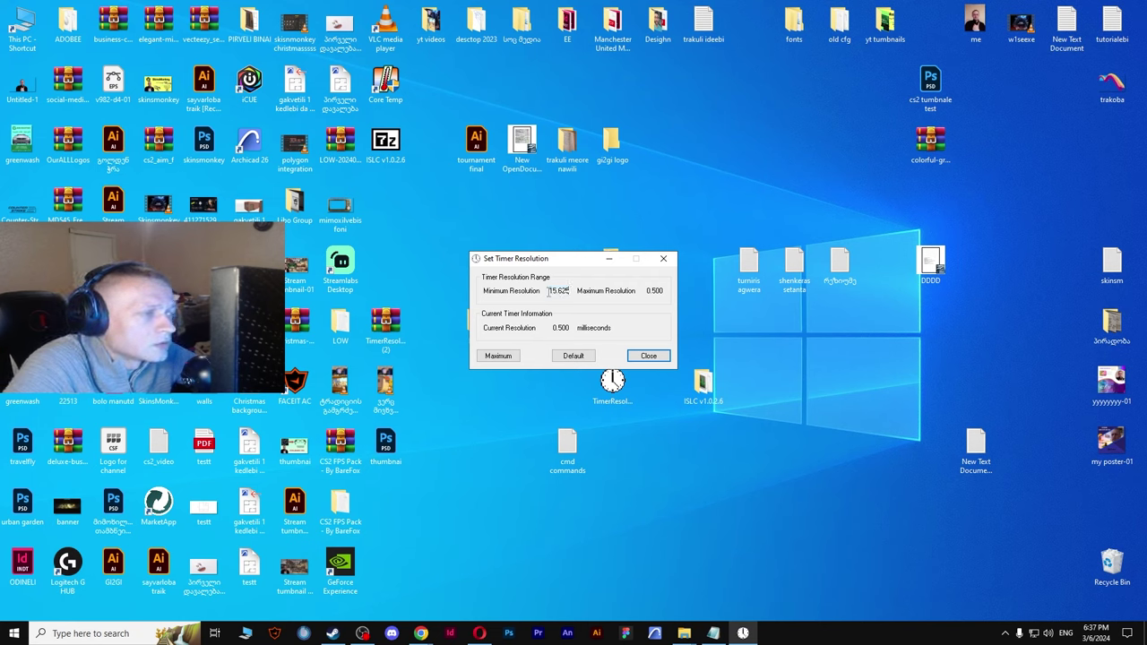
{"action": "left_click_drag", "start_coordinate": [549, 290], "coordinate": [570, 293]}
{"action": "left_click_drag", "start_coordinate": [644, 291], "coordinate": [664, 291]}
{"action": "left_click", "coordinate": [657, 295]}
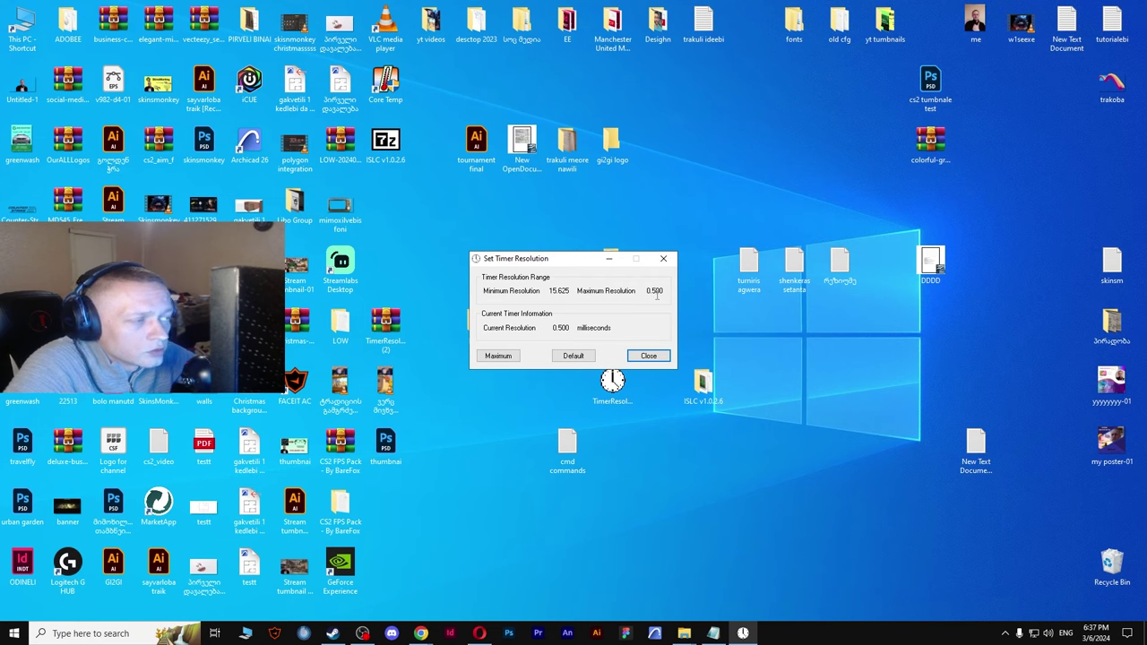
{"action": "double_click", "coordinate": [649, 292]}
{"action": "left_click", "coordinate": [652, 292]}
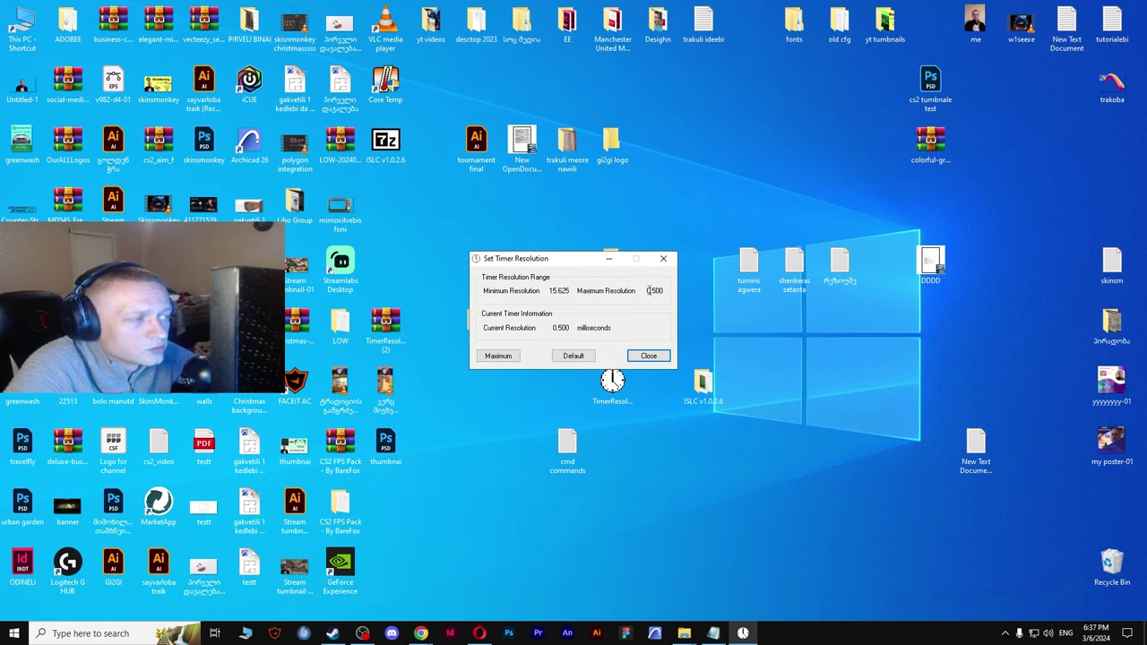
{"action": "left_click_drag", "start_coordinate": [647, 291], "coordinate": [652, 292]}
{"action": "left_click", "coordinate": [653, 303]}
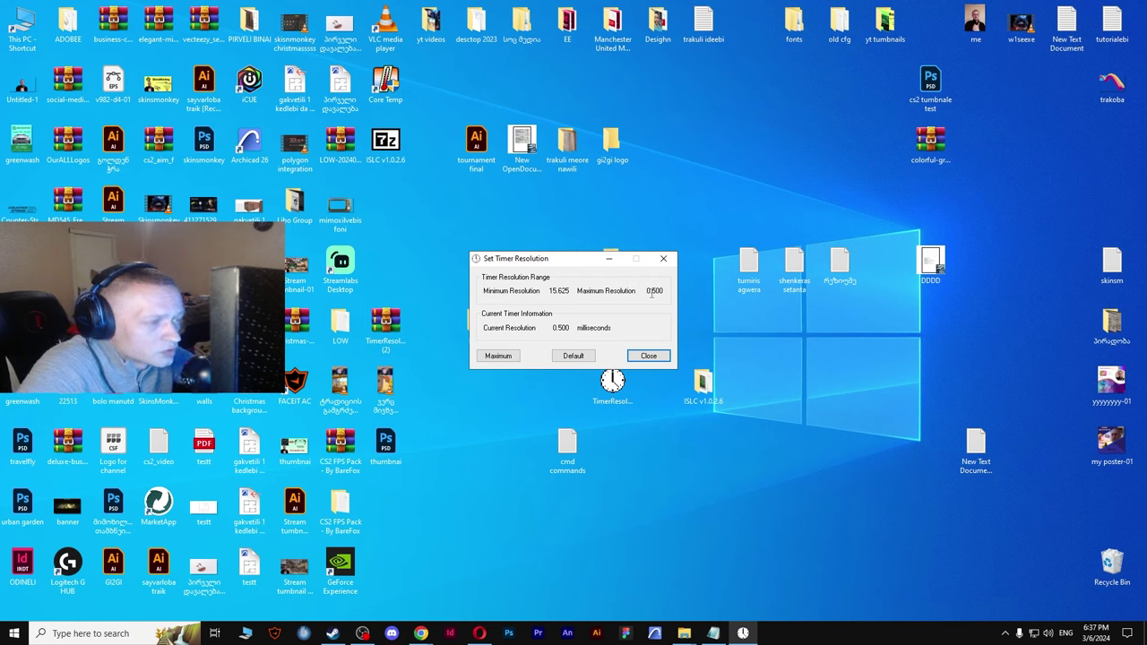
{"action": "double_click", "coordinate": [563, 328]}
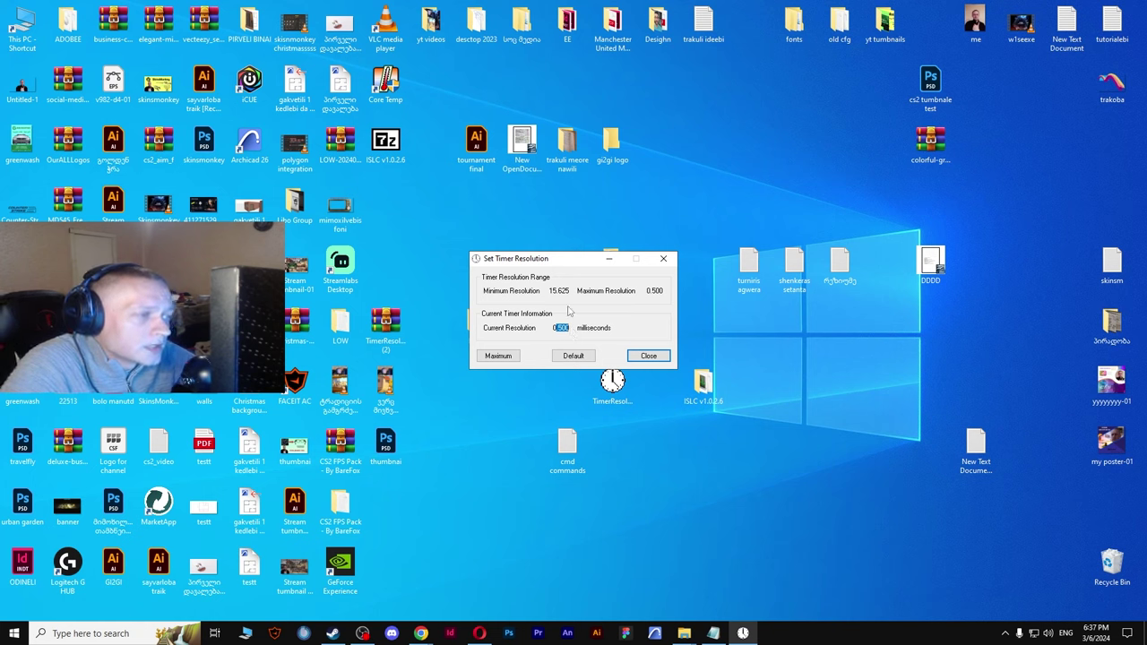
{"action": "left_click_drag", "start_coordinate": [561, 265], "coordinate": [552, 216]}
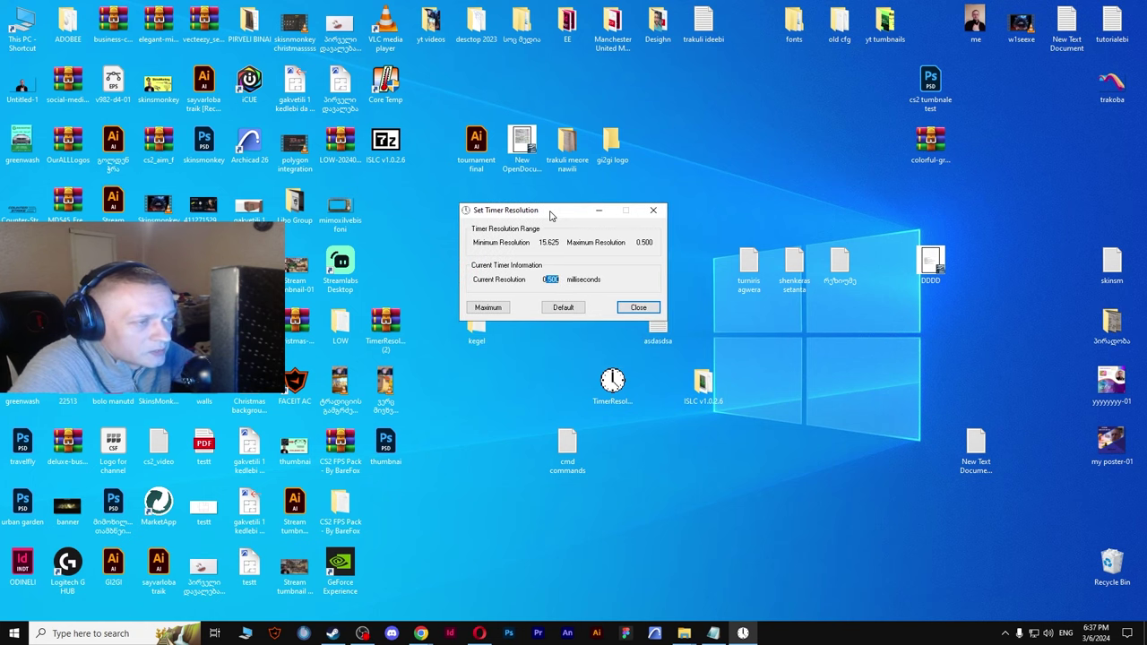
Set the timer to its maximum resolution, compare the current resolution with the maximum, and close the Set Timer Resolution window
{"action": "left_click", "coordinate": [505, 308]}
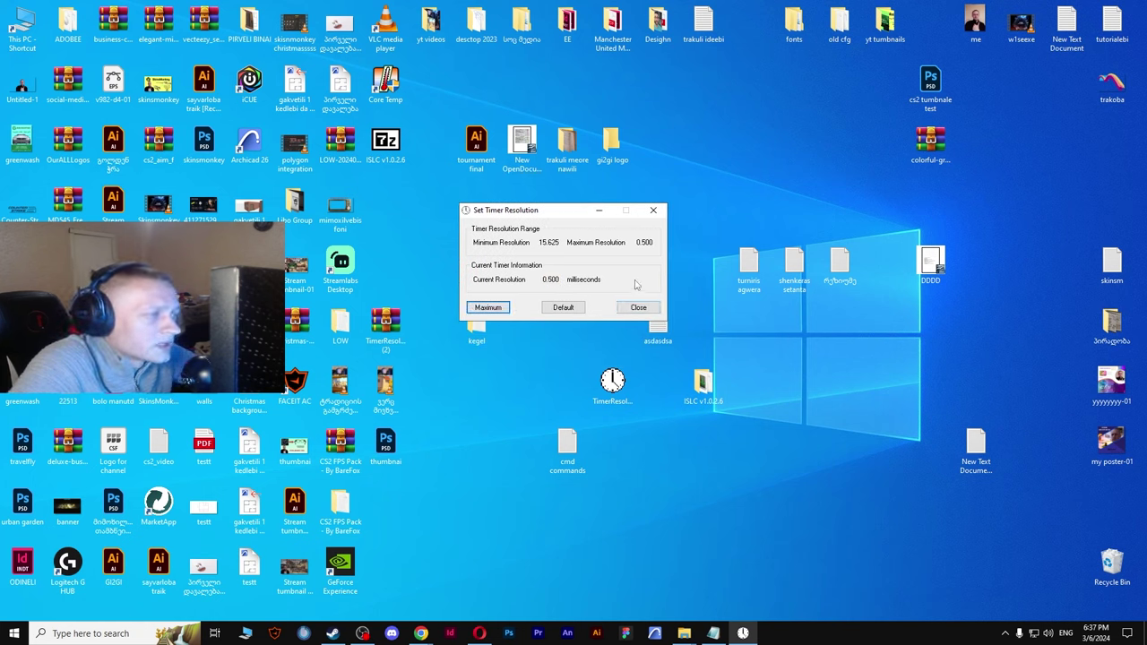
{"action": "double_click", "coordinate": [642, 243]}
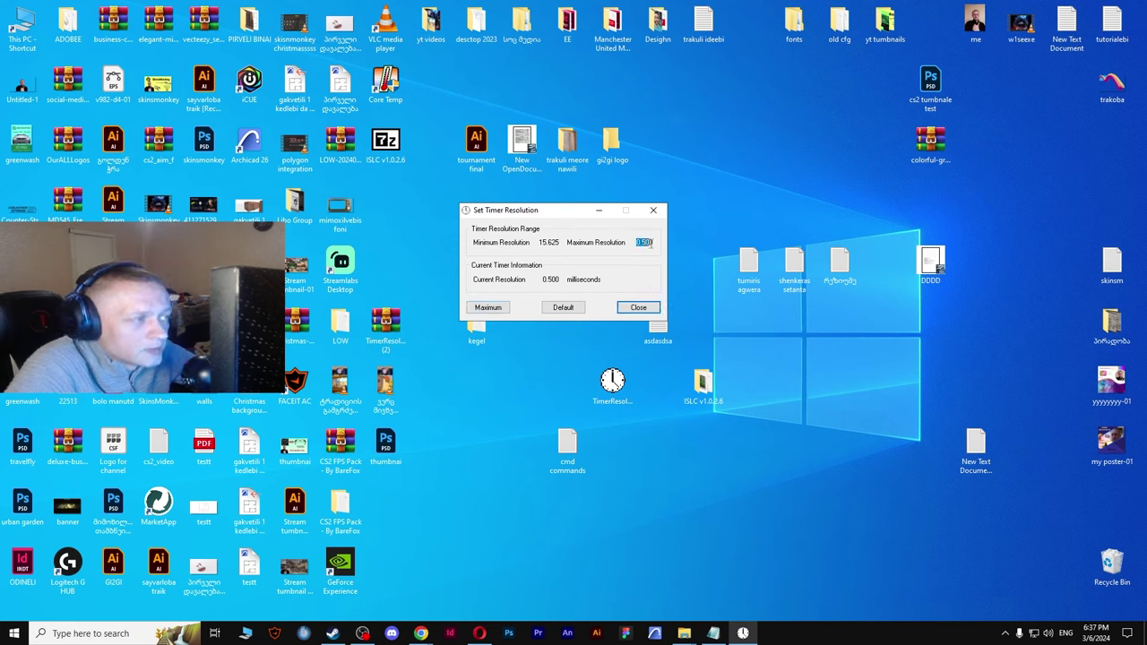
{"action": "double_click", "coordinate": [551, 280]}
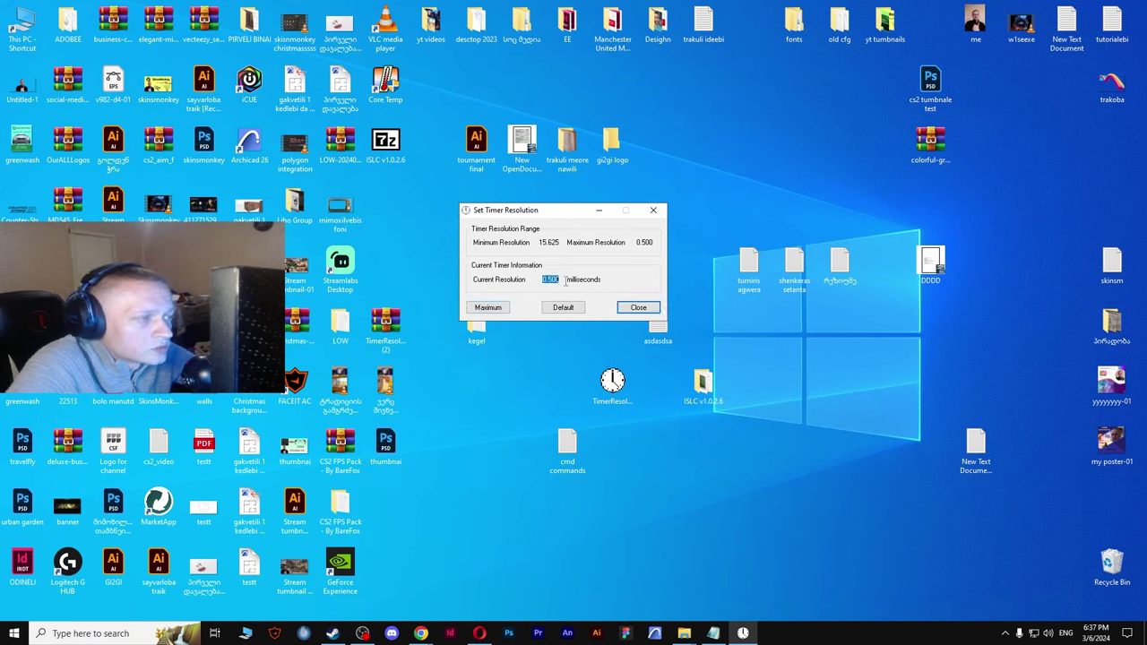
{"action": "left_click", "coordinate": [559, 279]}
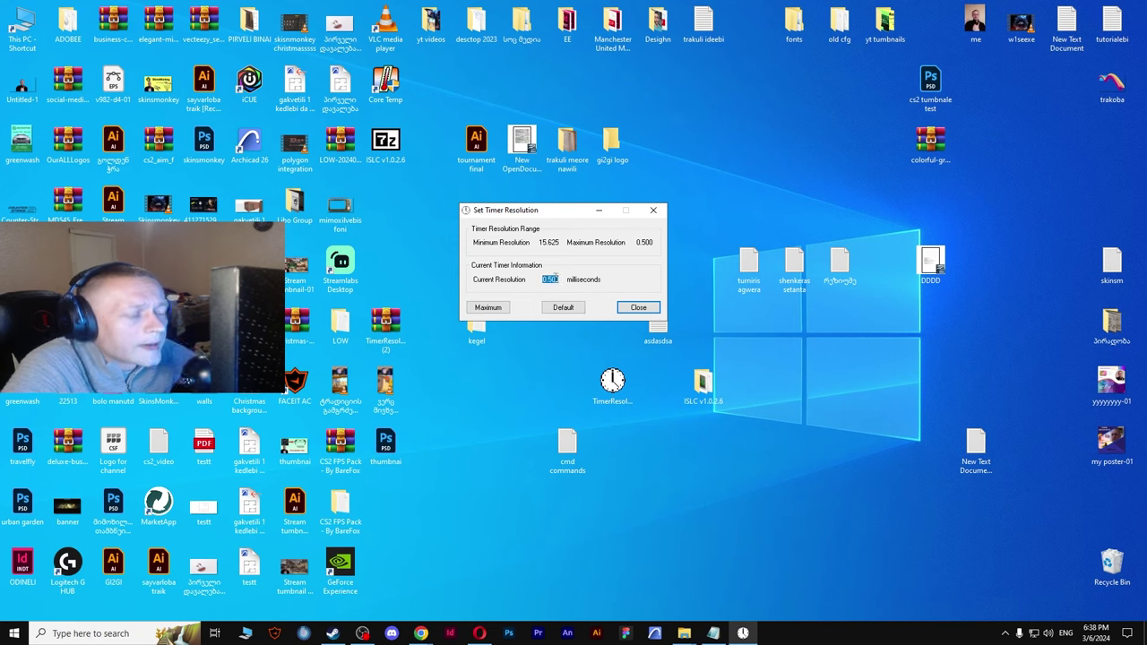
{"action": "left_click", "coordinate": [496, 309]}
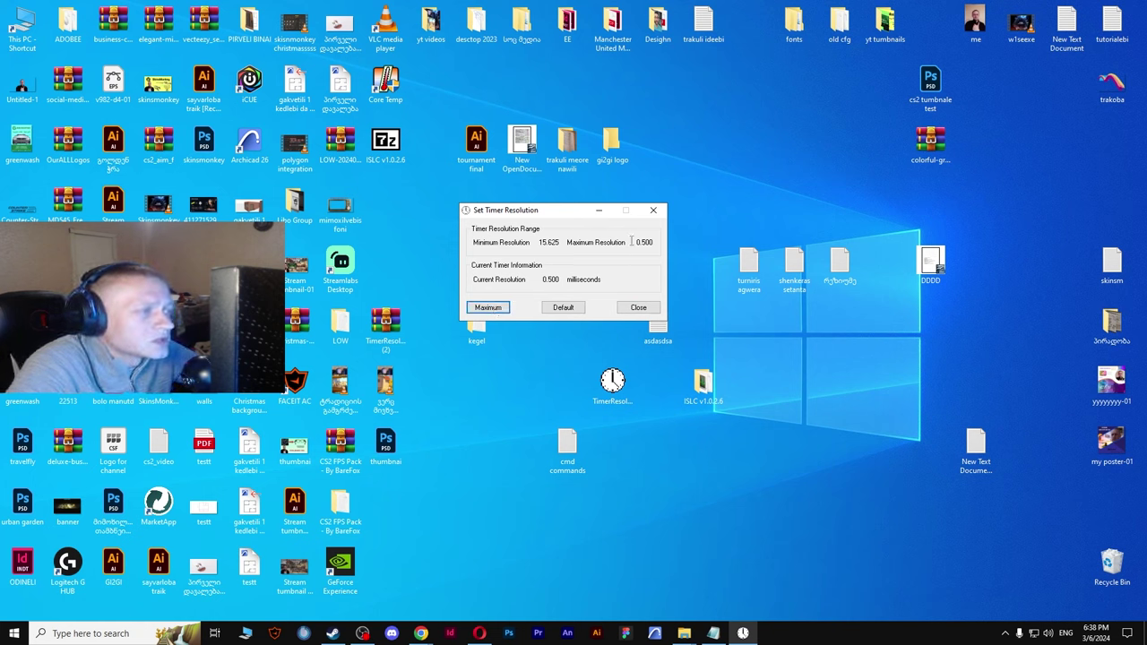
{"action": "left_click_drag", "start_coordinate": [542, 280], "coordinate": [557, 281]}
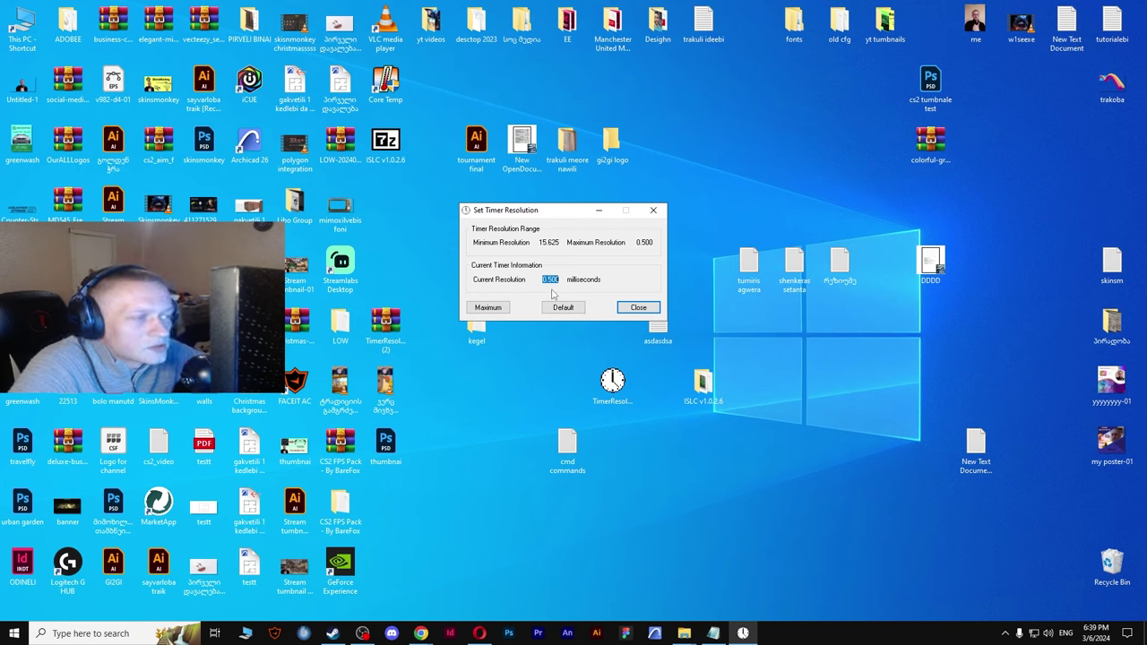
{"action": "left_click", "coordinate": [628, 309]}
Open the cmd commands file and add the lines bcdedit /set useplatformtick yes, bcdedit /set disabledynamictick yes and bcdedit /deletevalue useplatformclock
{"action": "double_click", "coordinate": [567, 444]}
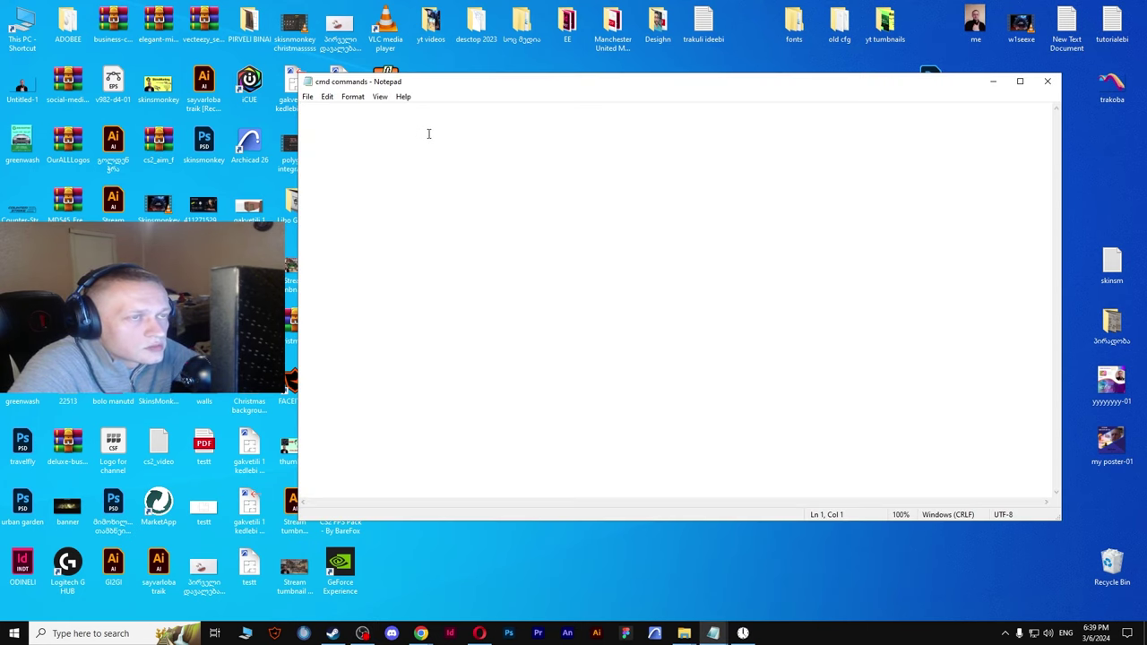
{"action": "type", "text": "bcdedit /set useplatformtick yes bcdedit /set disabledynamictick yes bcdedit /deletevalue useplatformclock"}
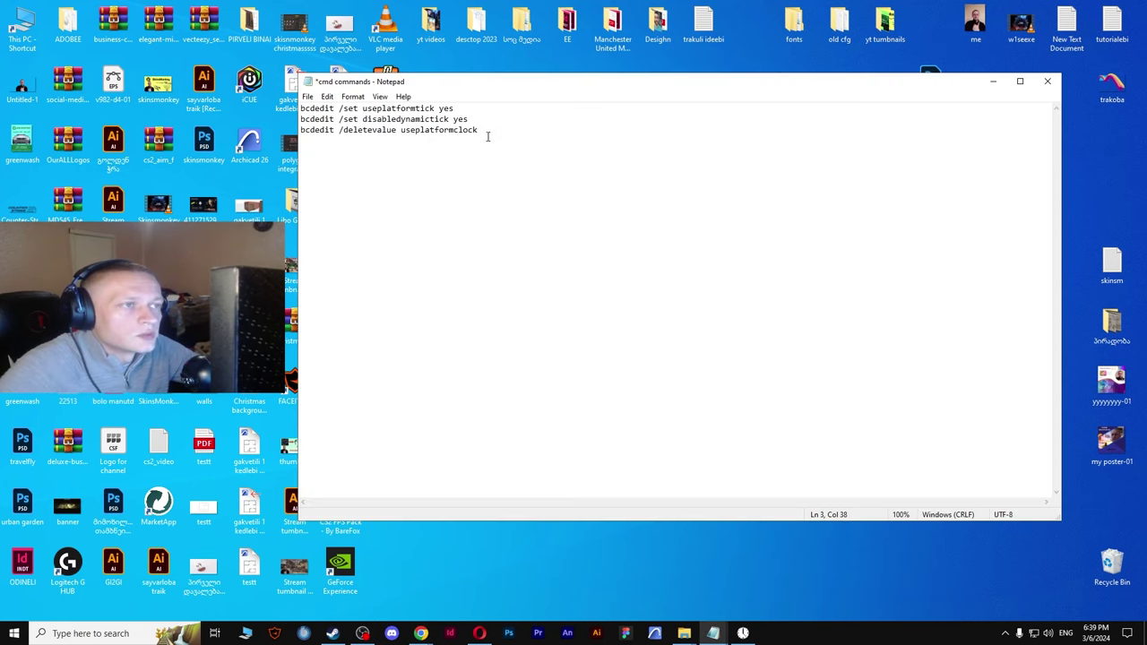
{"action": "left_click", "coordinate": [375, 109]}
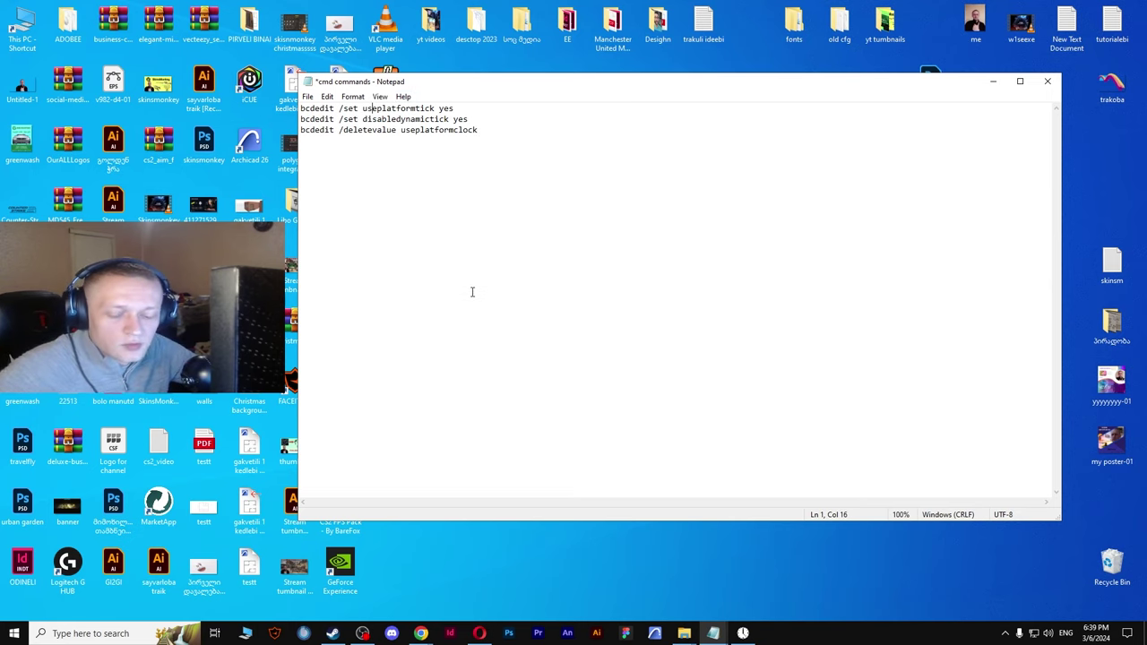
Find Command Prompt through Windows search for cmd and open it with administrator rights
{"action": "key", "text": "super"}
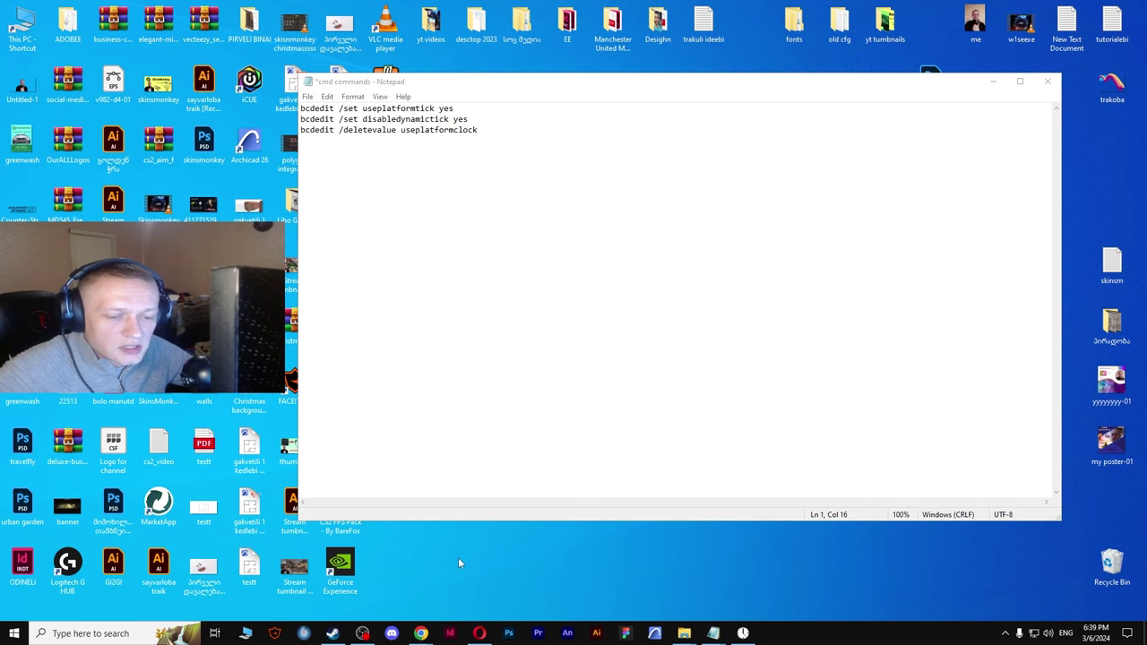
{"action": "type", "text": "cm"}
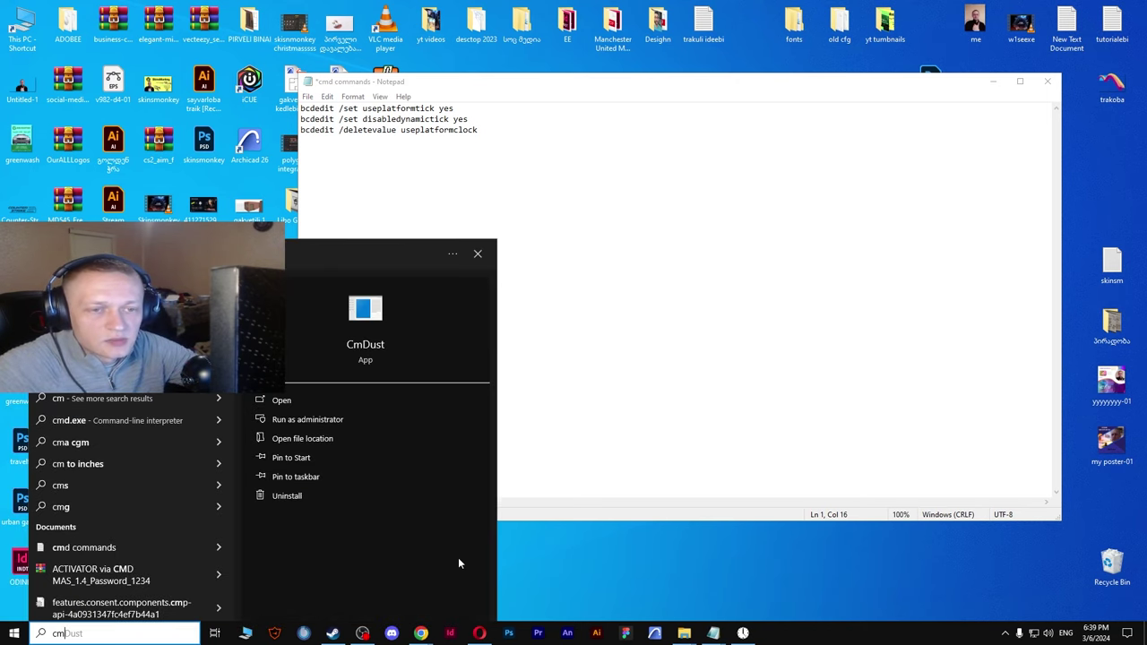
{"action": "type", "text": "d"}
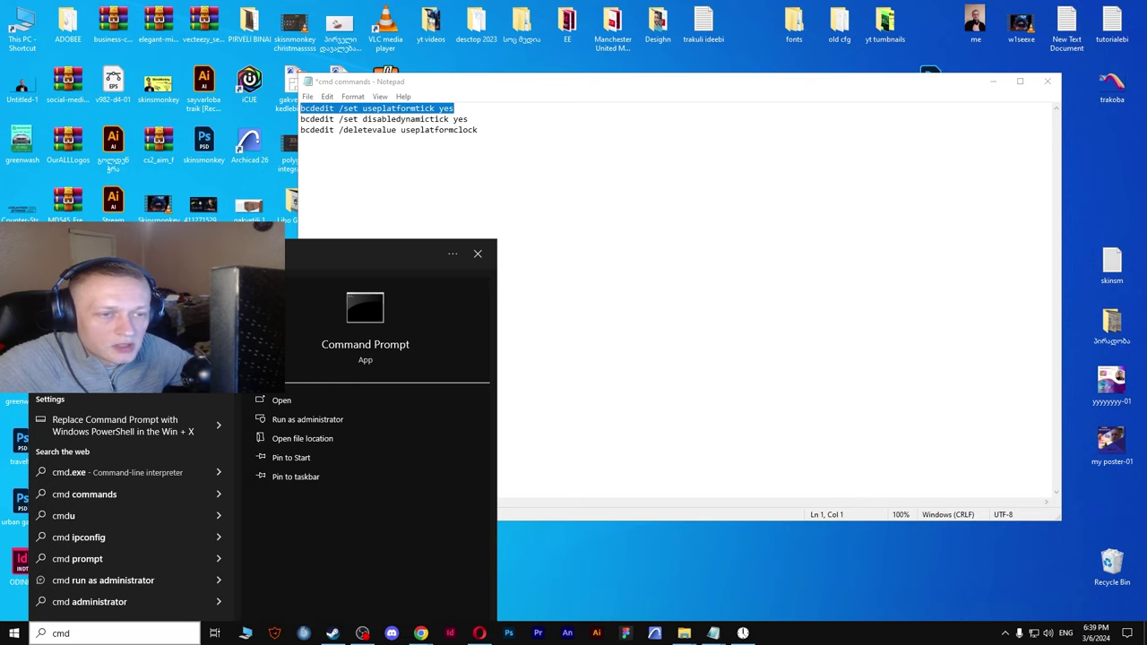
{"action": "key", "text": "ctrl+shift+Return"}
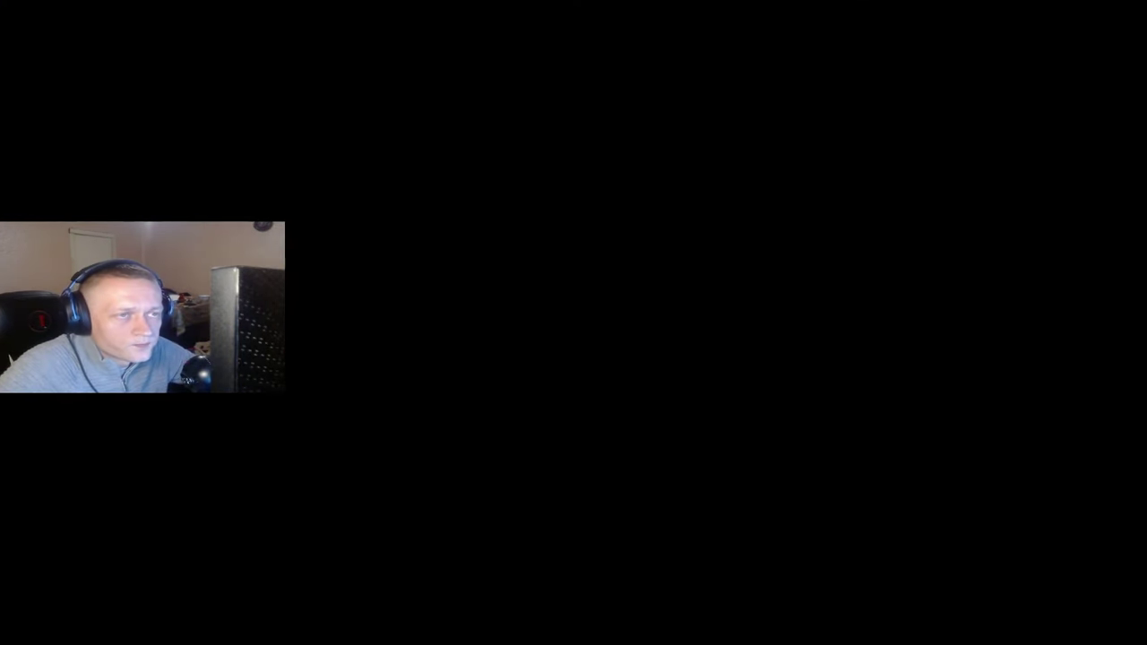
{"action": "key", "text": "alt+y"}
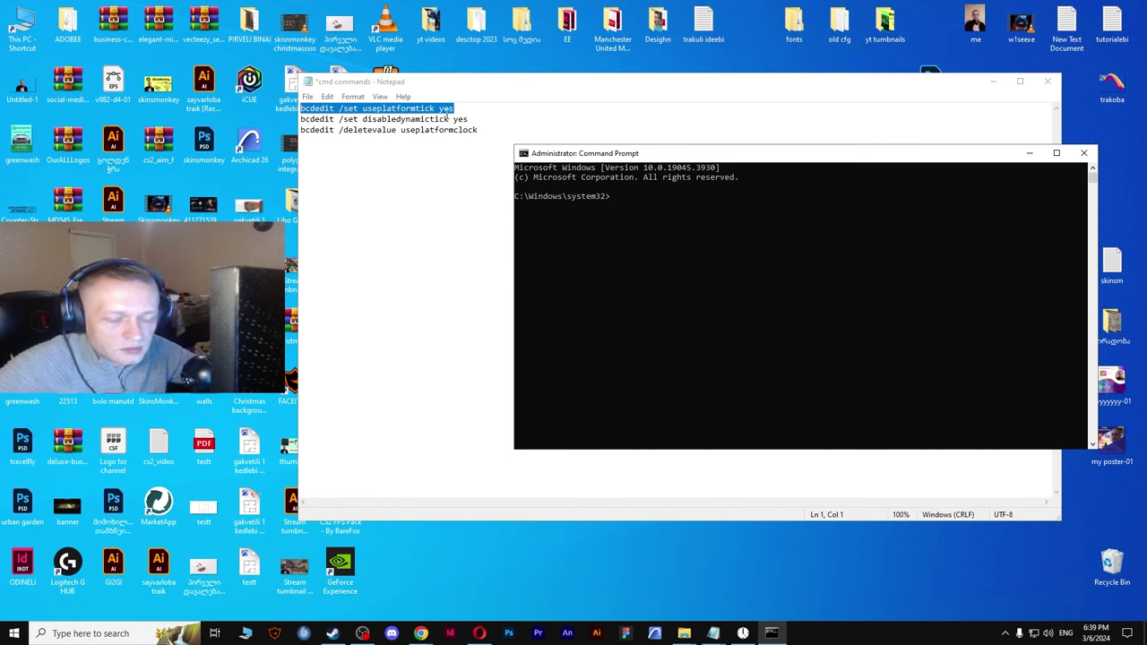
{"action": "key", "text": "Return"}
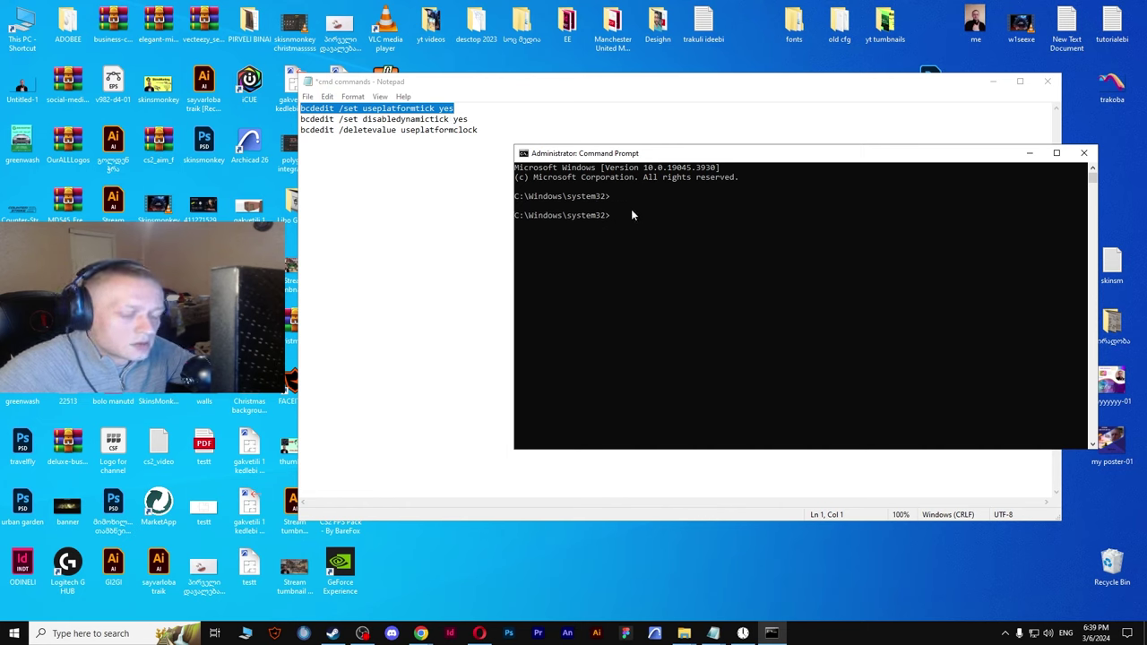
Run the commands bcdedit /set useplatformtick yes and bcdedit /set disabledynamictick yes in the administrator Command Prompt
{"action": "type", "text": "bcdedit /set useplatformtick yes"}
{"action": "key", "text": "Return"}
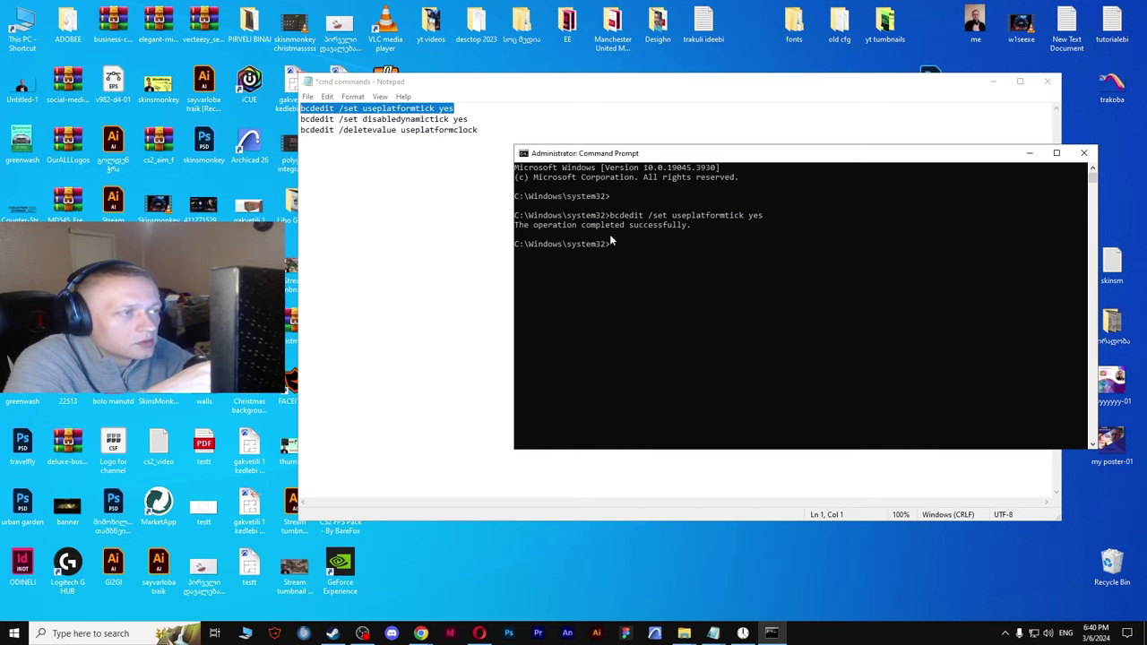
{"action": "left_click_drag", "start_coordinate": [467, 119], "coordinate": [302, 119]}
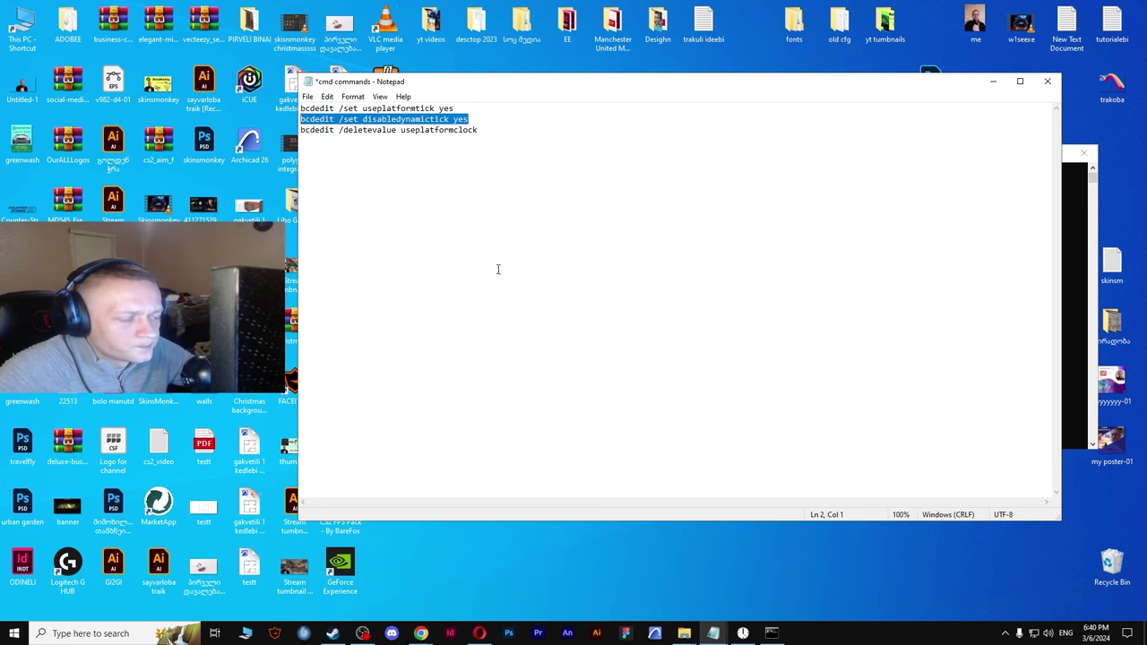
{"action": "left_click", "coordinate": [772, 634]}
{"action": "type", "text": "bcdedit /set disabledynamictick yes"}
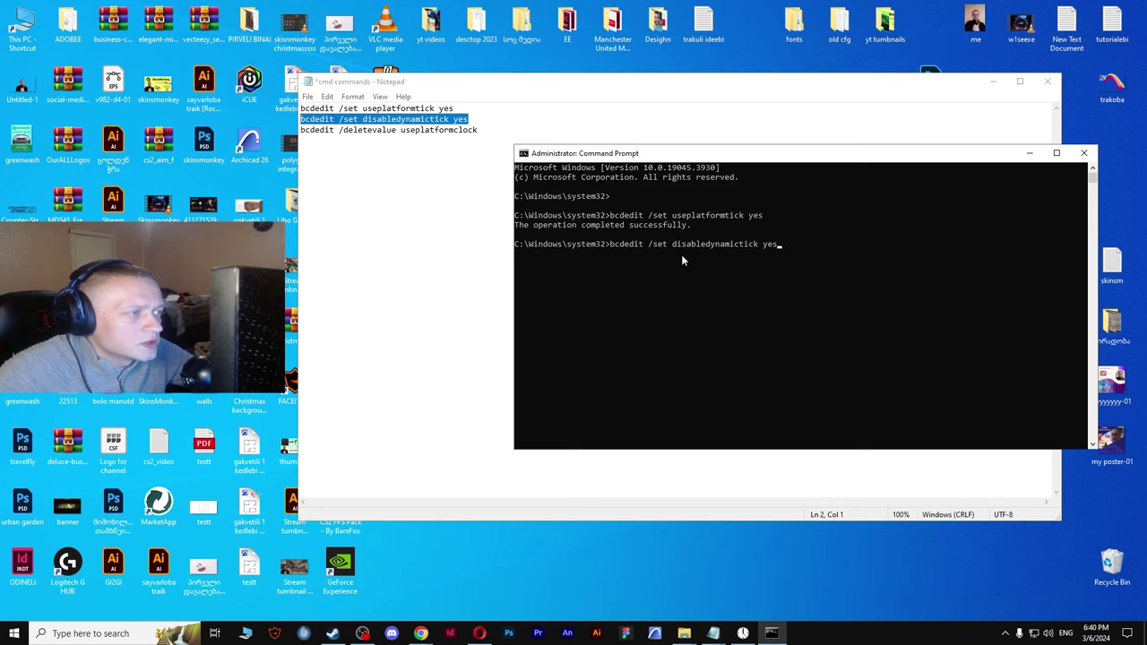
{"action": "key", "text": "Return"}
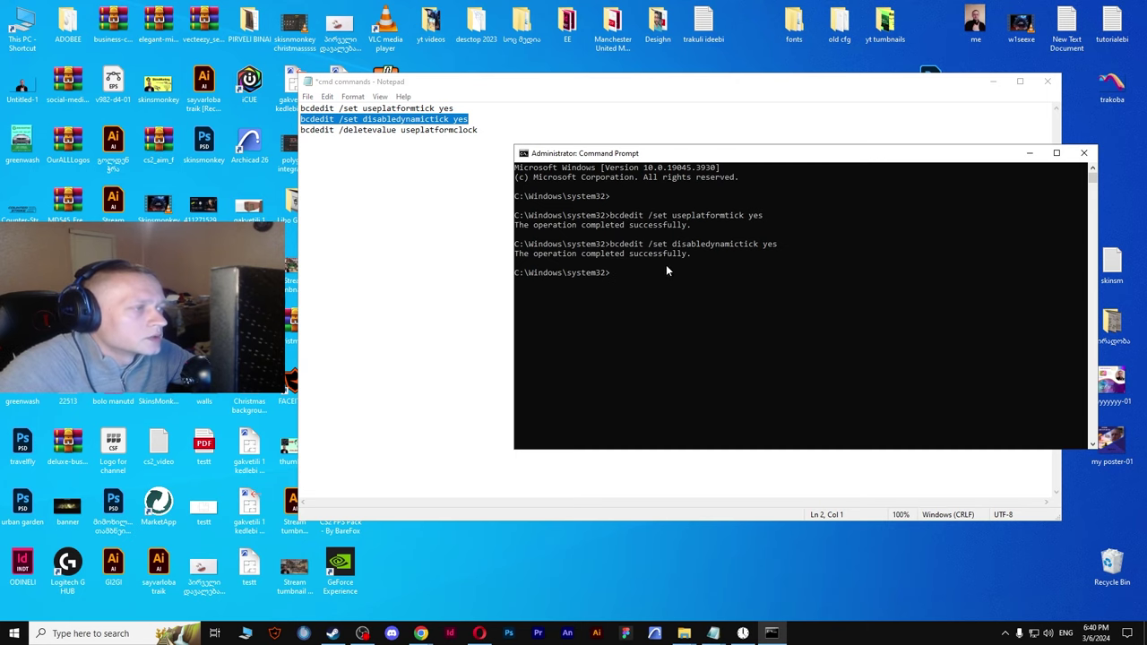
Copy bcdedit /deletevalue useplatformclock from the cmd commands file, run it in Command Prompt, and close the Command Prompt window
{"action": "left_click_drag", "start_coordinate": [484, 130], "coordinate": [302, 130]}
{"action": "key", "text": "ctrl+c"}
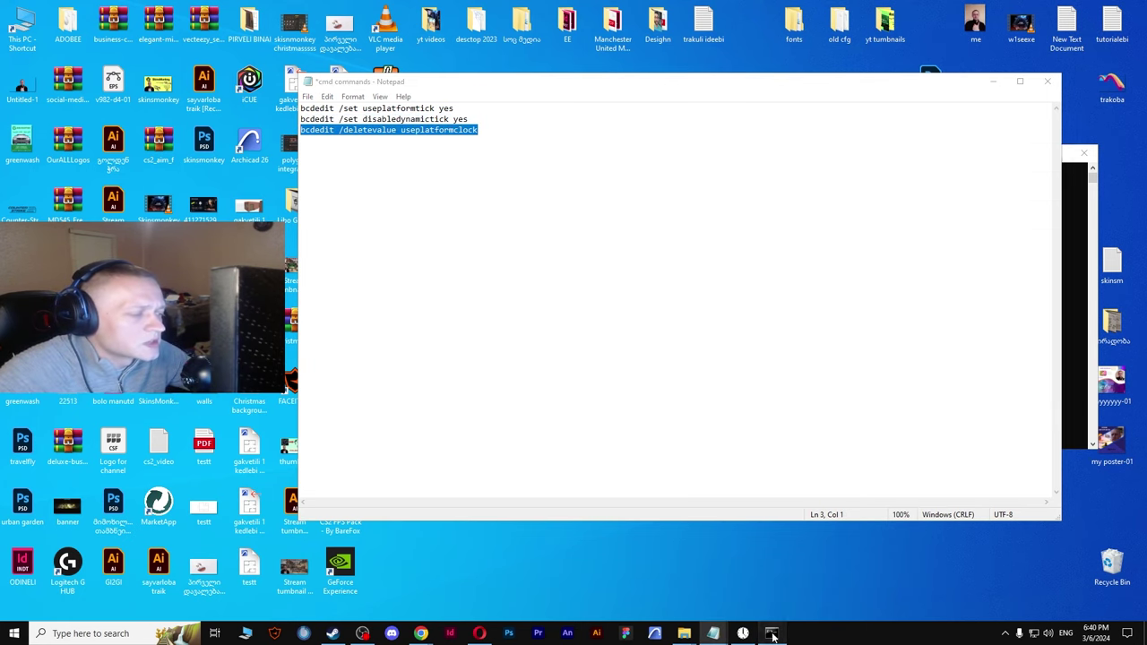
{"action": "left_click", "coordinate": [772, 632]}
{"action": "key", "text": "ctrl+v"}
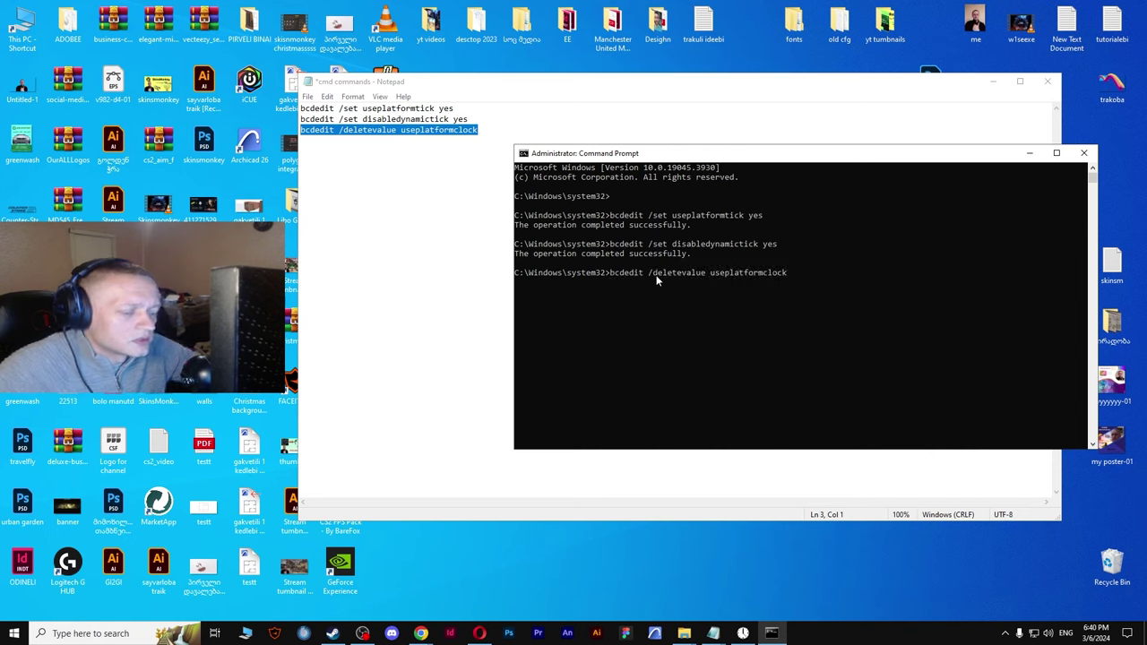
{"action": "key", "text": "Return"}
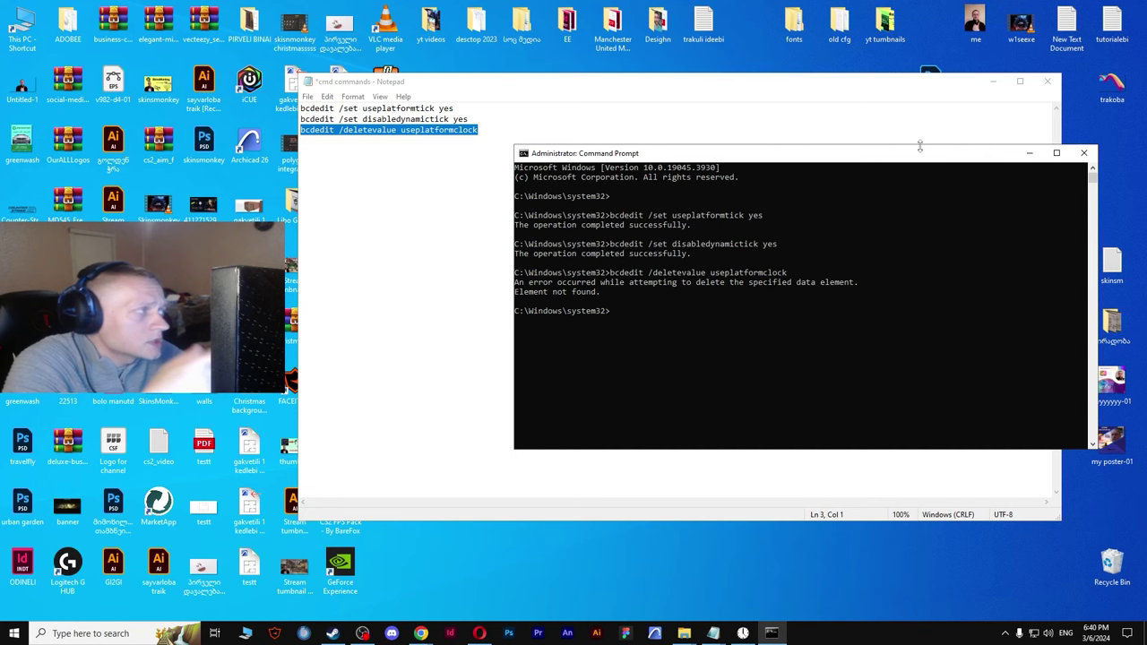
{"action": "left_click", "coordinate": [1086, 153]}
Cancel closing the unsaved cmd commands file and minimize its window
{"action": "left_click", "coordinate": [1047, 82]}
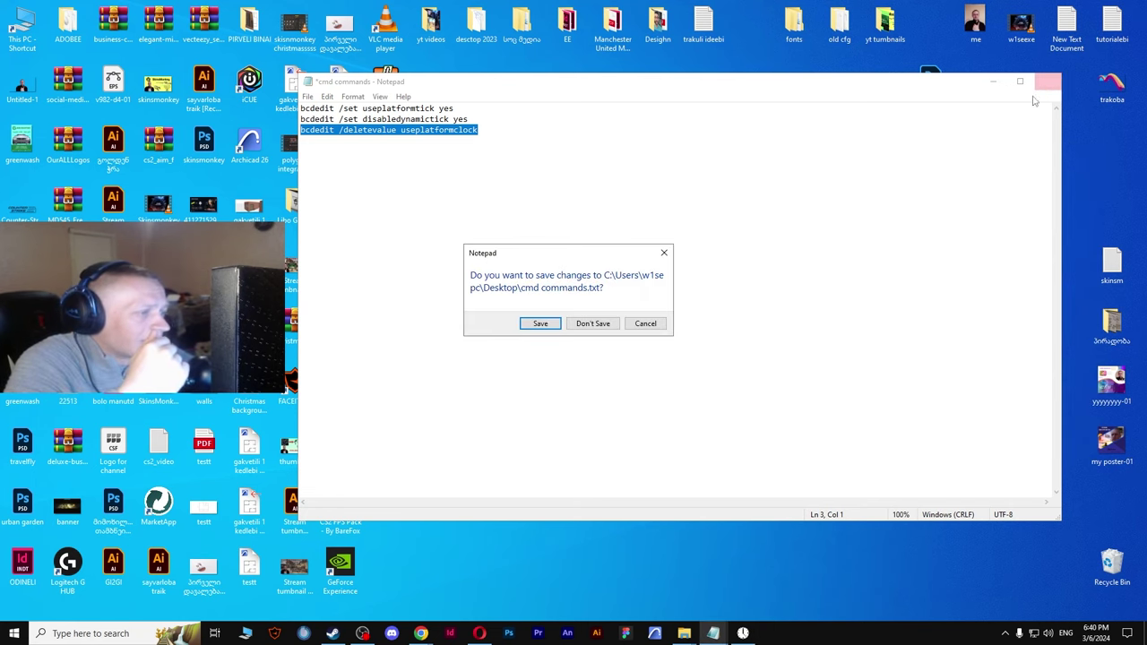
{"action": "left_click", "coordinate": [646, 323]}
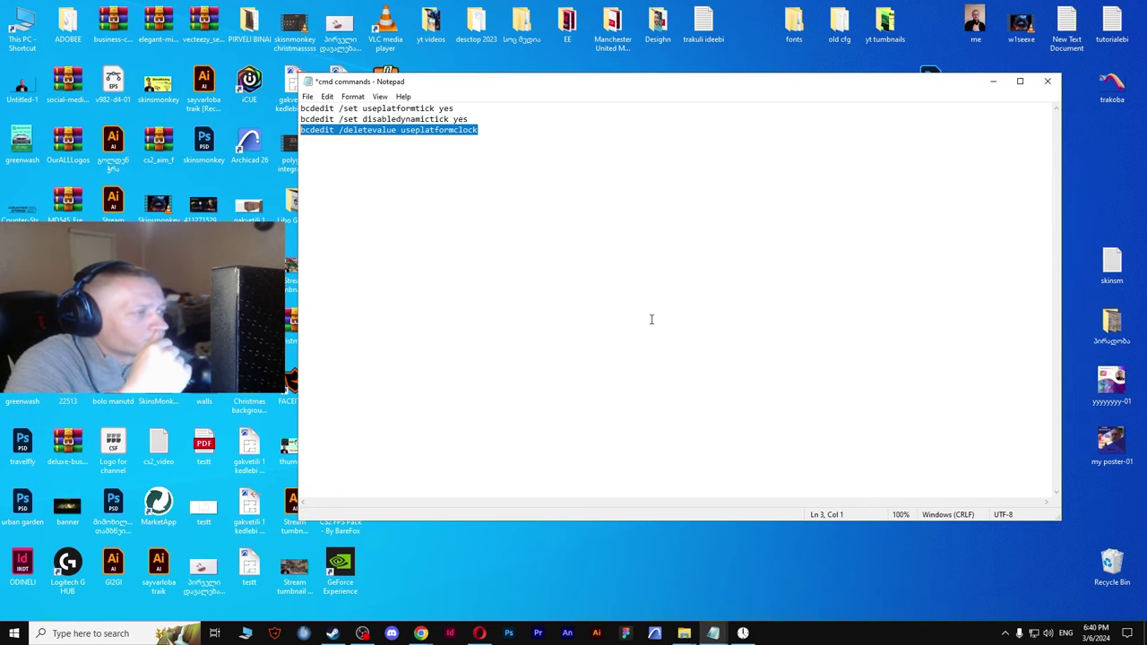
{"action": "left_click", "coordinate": [992, 80]}
Launch TimerResolution again, check the maximum resolution value, move the window slightly higher and minimize it
{"action": "double_click", "coordinate": [615, 384]}
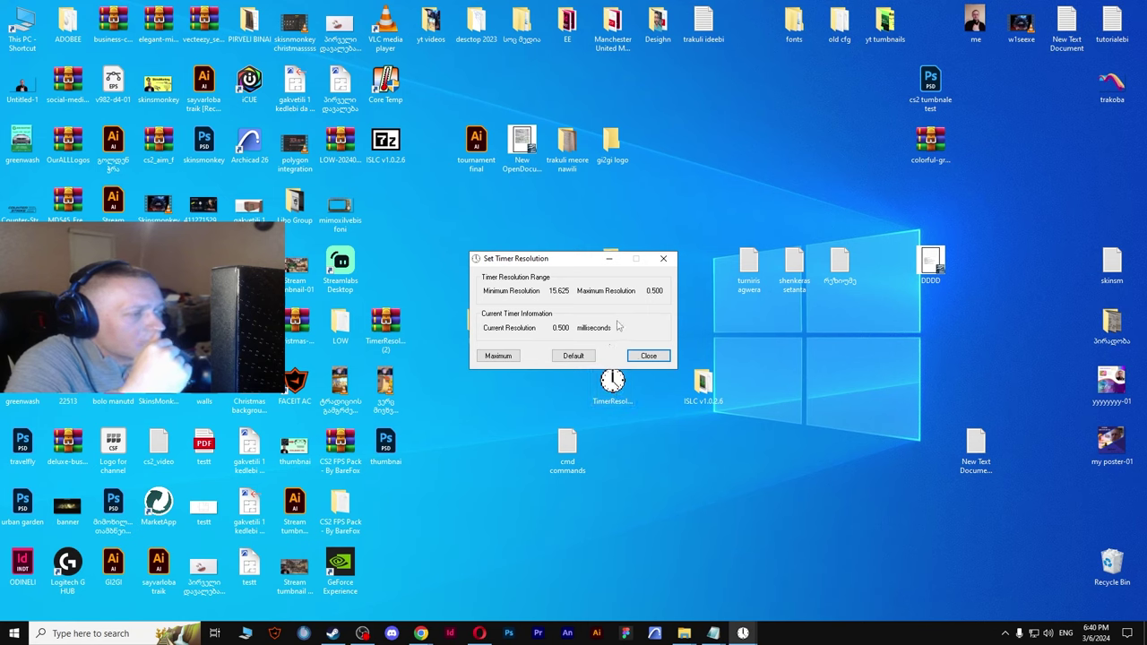
{"action": "double_click", "coordinate": [660, 290]}
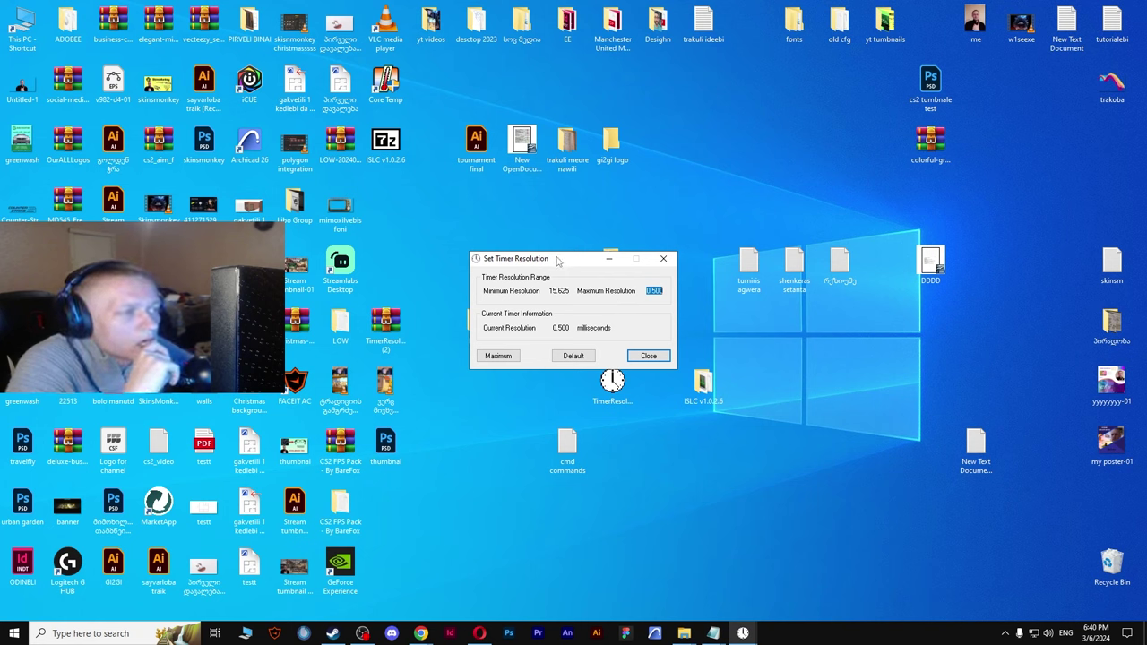
{"action": "left_click_drag", "start_coordinate": [558, 260], "coordinate": [535, 220]}
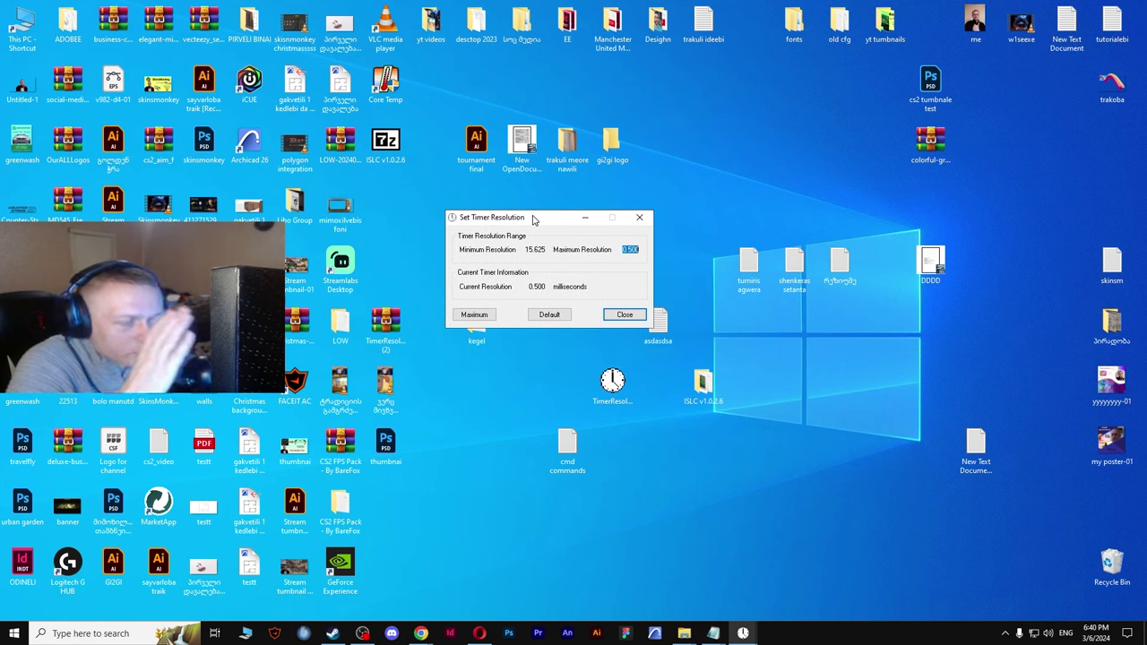
{"action": "left_click", "coordinate": [584, 218]}
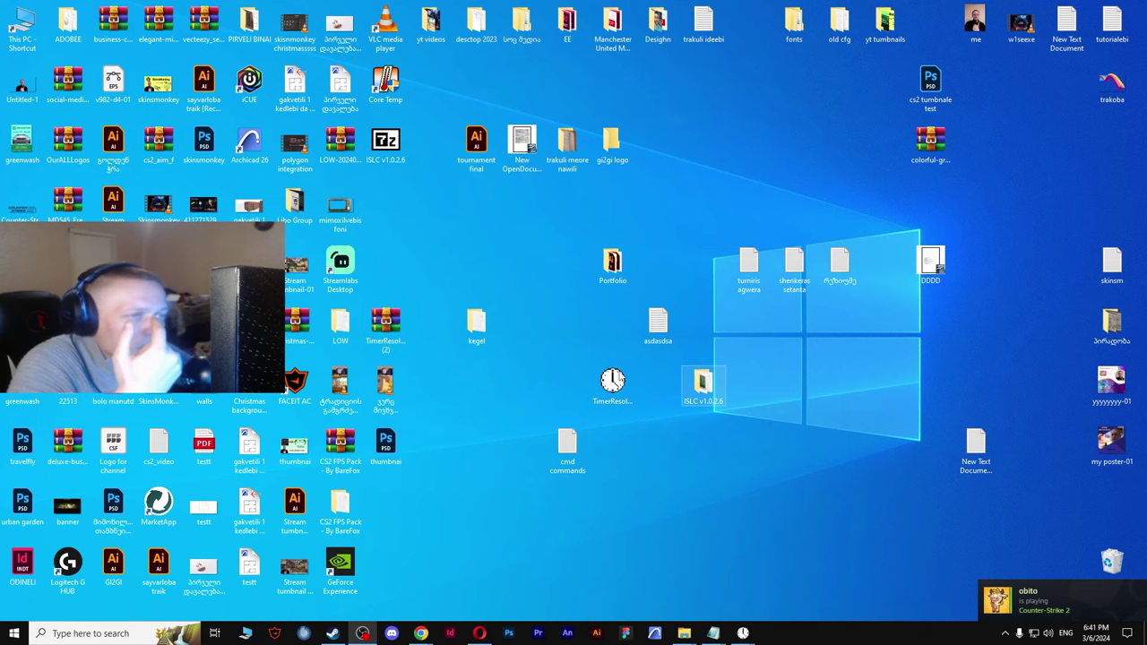
Launch Intelligent standby list cleaner ISLC from the ISLC v1.0.2.6 folder and arrange the folder and program windows clear of the webcam area
{"action": "double_click", "coordinate": [703, 386]}
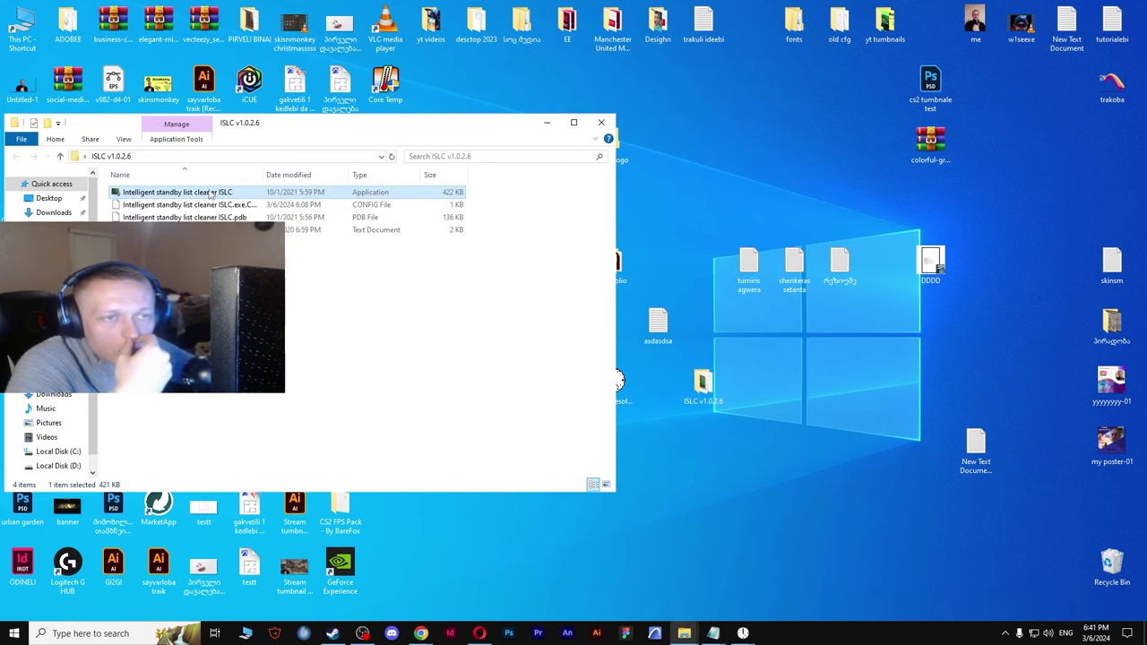
{"action": "left_click_drag", "start_coordinate": [291, 123], "coordinate": [695, 125]}
{"action": "double_click", "coordinate": [565, 195]}
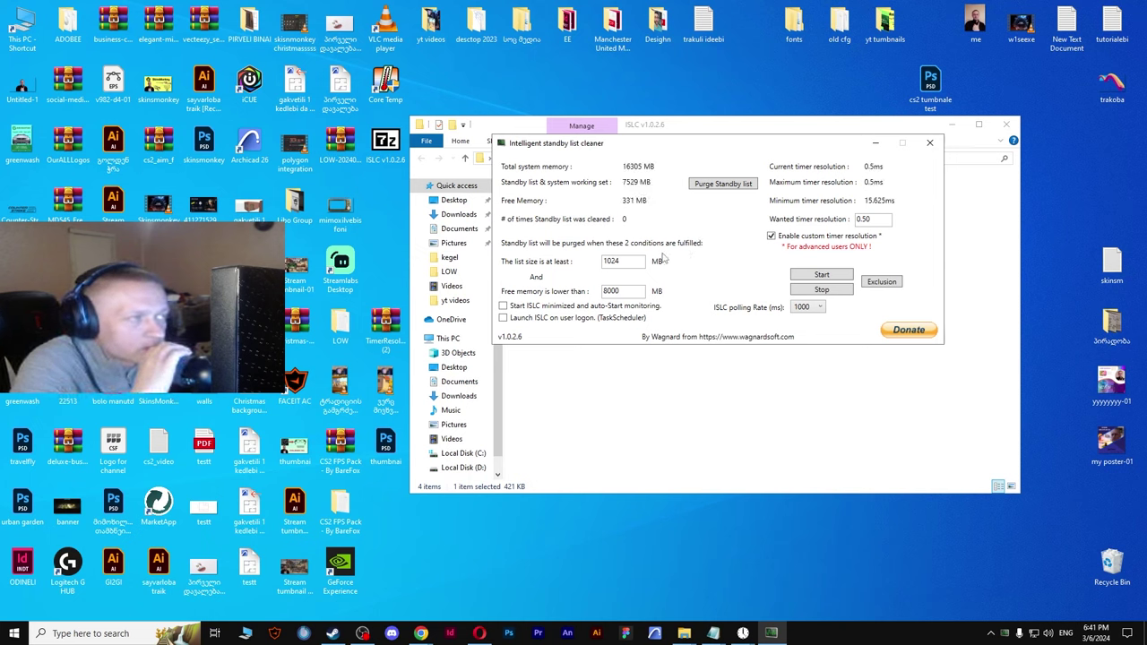
{"action": "left_click_drag", "start_coordinate": [677, 146], "coordinate": [699, 136]}
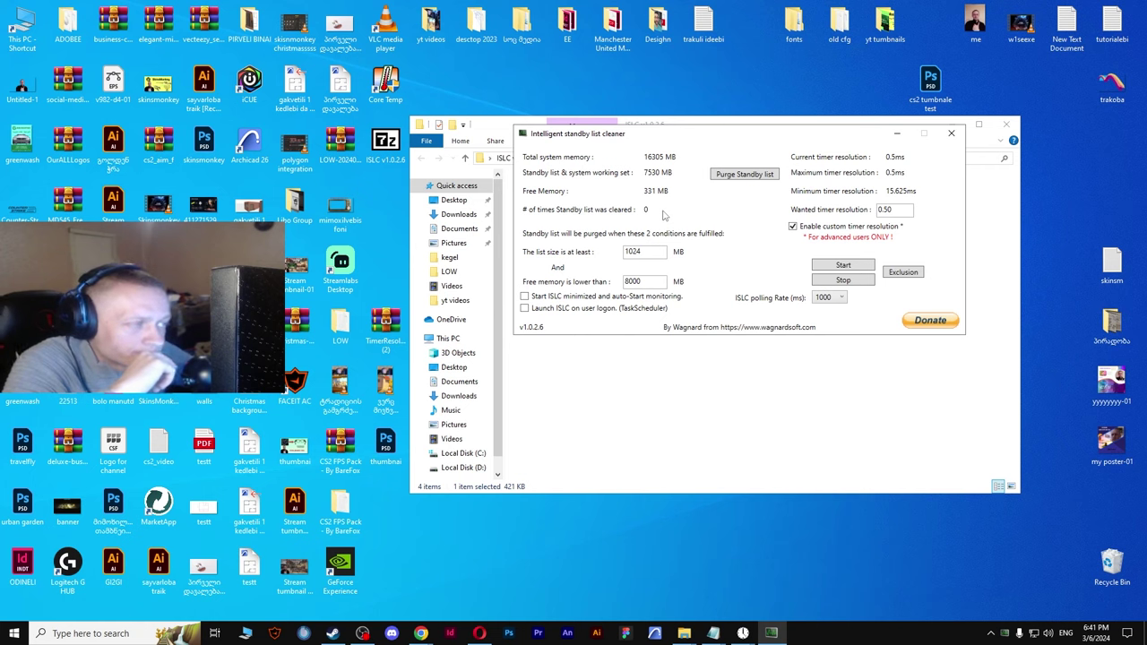
Examine the list size, free memory and wanted timer resolution settings in Intelligent standby list cleaner
{"action": "left_click_drag", "start_coordinate": [647, 252], "coordinate": [623, 256]}
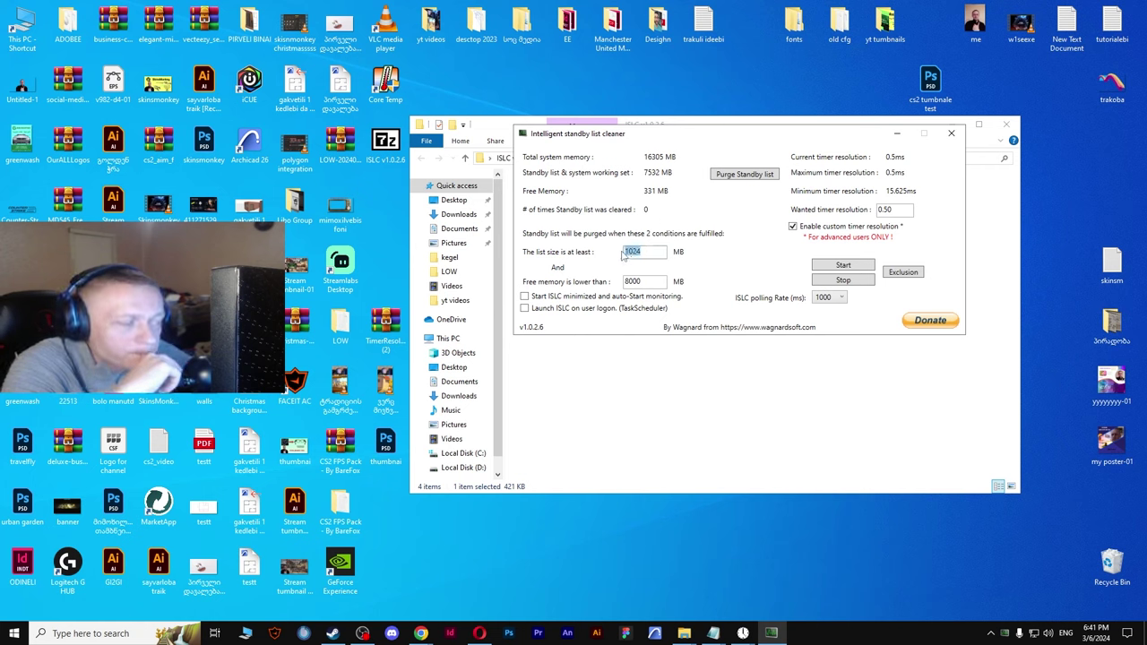
{"action": "left_click", "coordinate": [655, 276]}
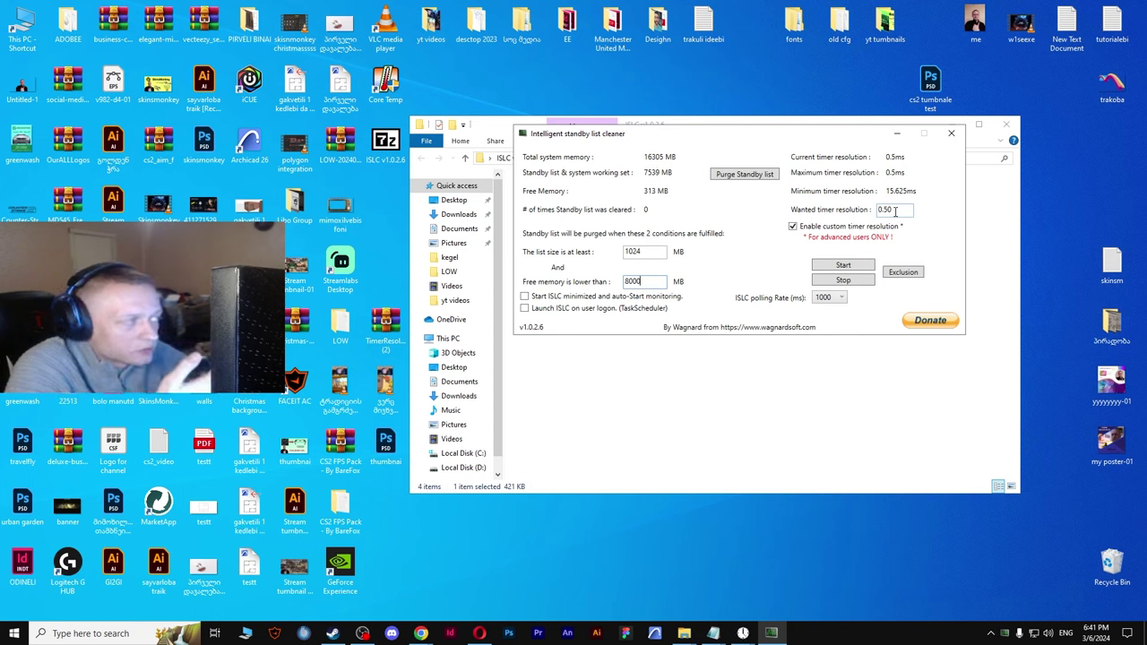
{"action": "key", "text": "Tab"}
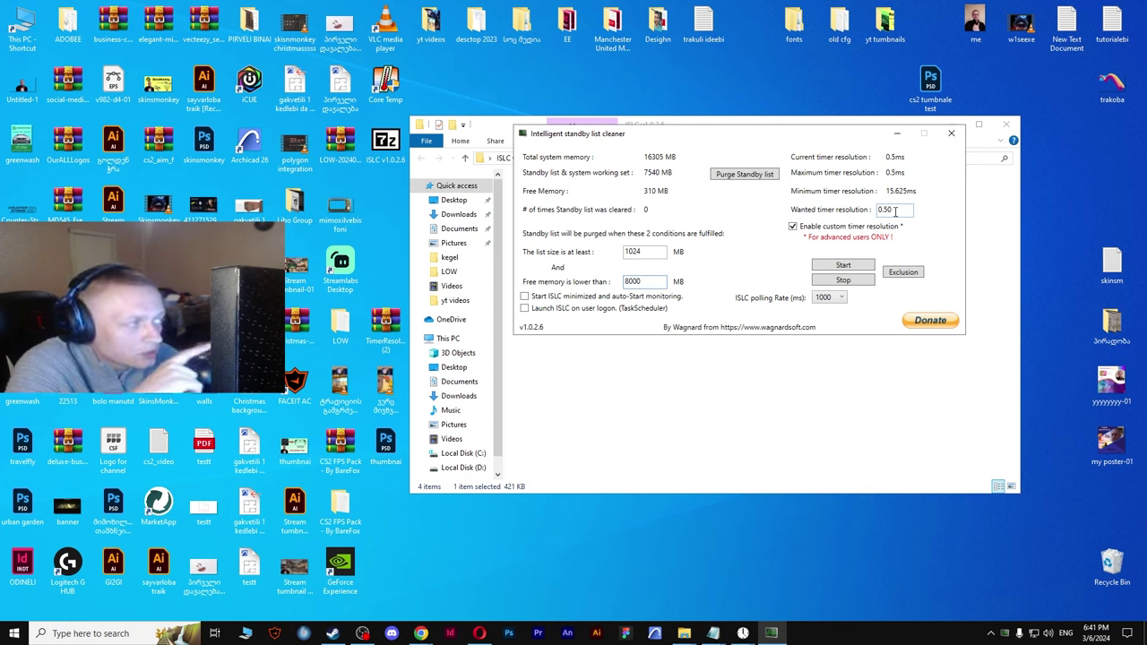
{"action": "key", "text": "Tab"}
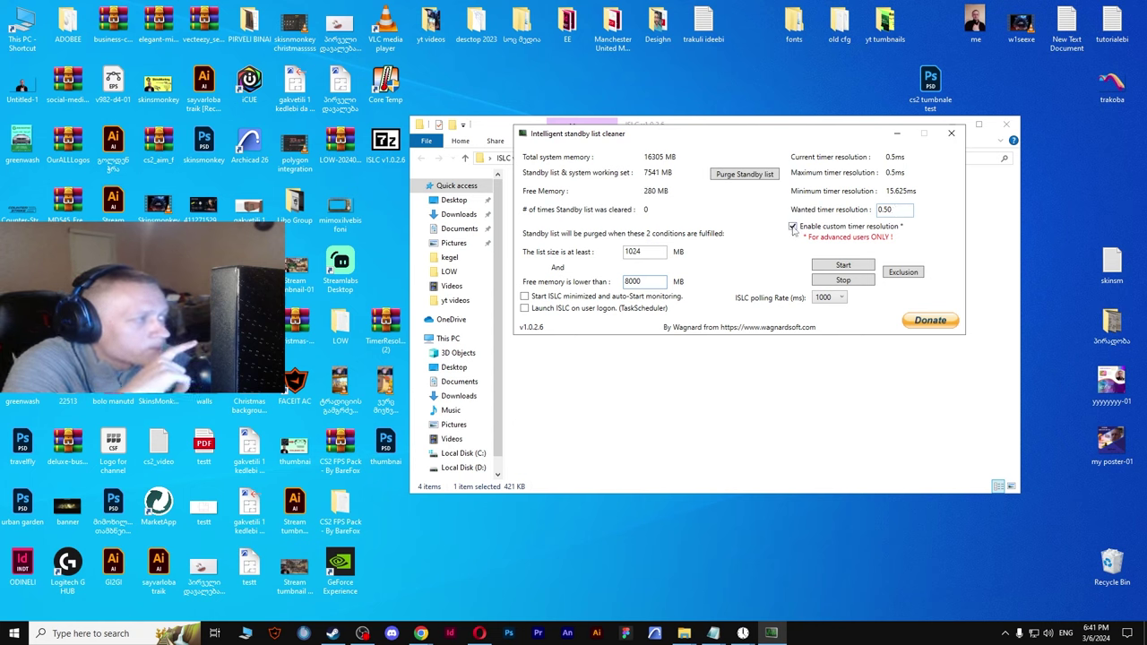
Start the standby list monitoring with the current settings and purge the standby list manually once
{"action": "left_click", "coordinate": [843, 267]}
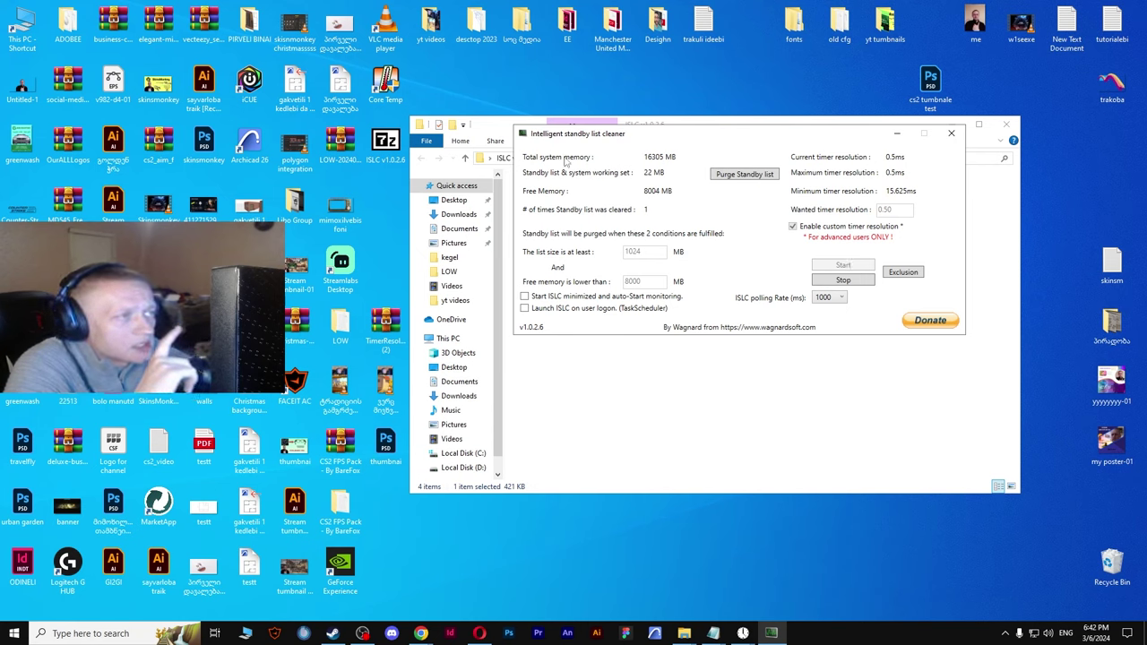
{"action": "left_click_drag", "start_coordinate": [648, 140], "coordinate": [631, 258]}
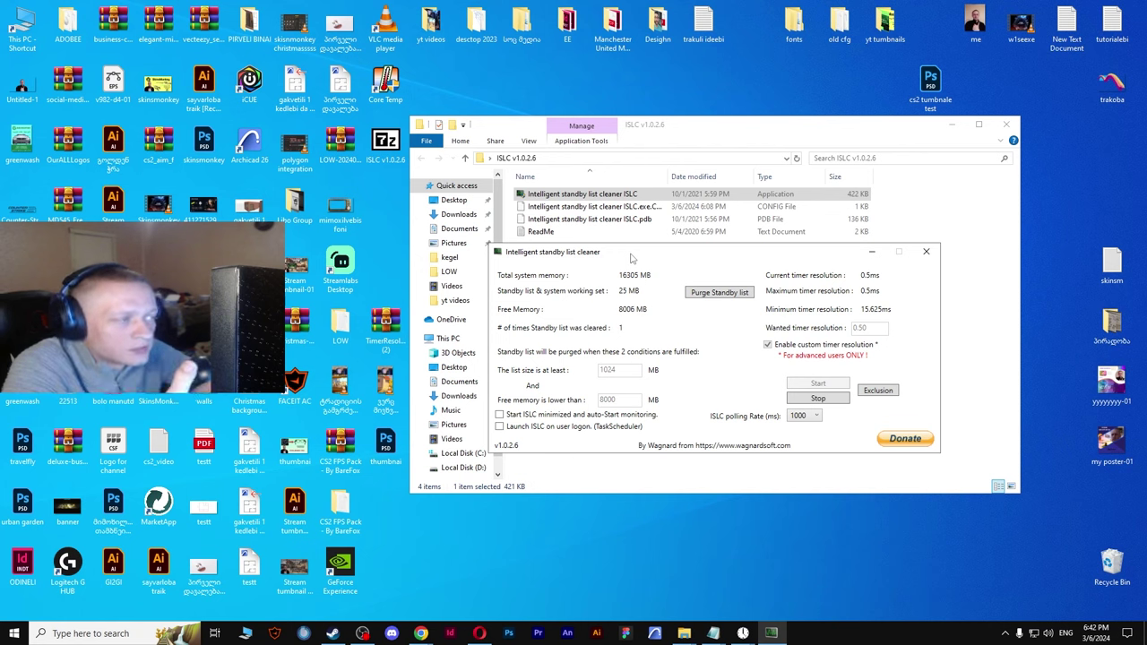
{"action": "left_click", "coordinate": [733, 293]}
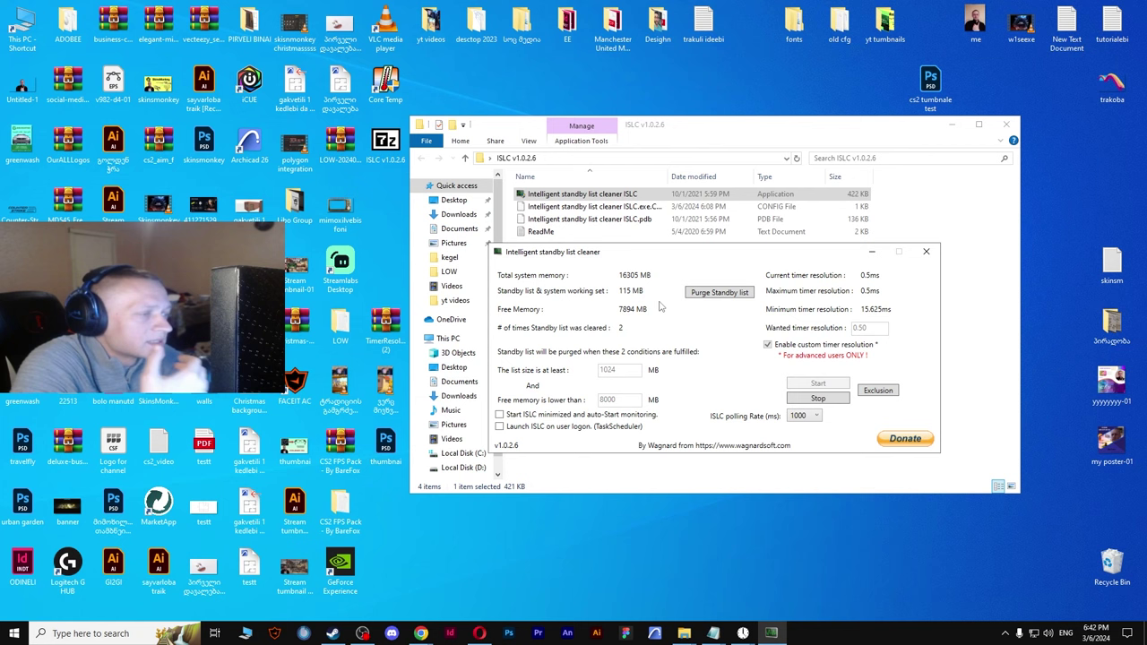
Move the Intelligent standby list cleaner window slightly higher, and minimize it together with the ISLC v1.0.2.6 folder window
{"action": "left_click_drag", "start_coordinate": [667, 253], "coordinate": [664, 213]}
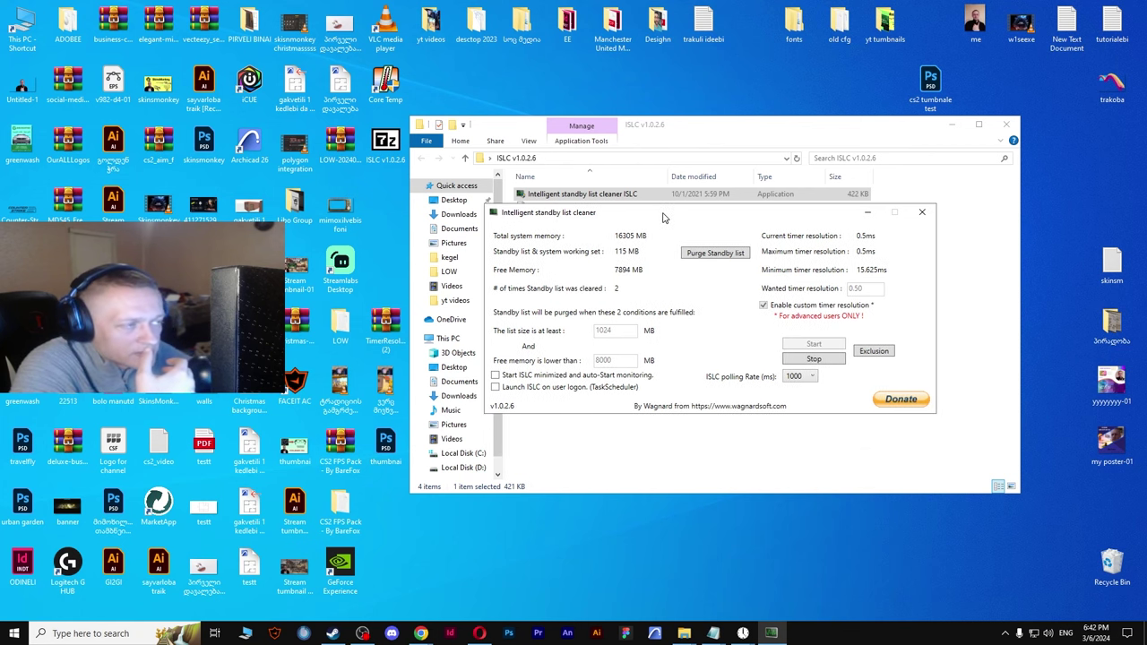
{"action": "left_click", "coordinate": [866, 212]}
{"action": "left_click", "coordinate": [952, 123]}
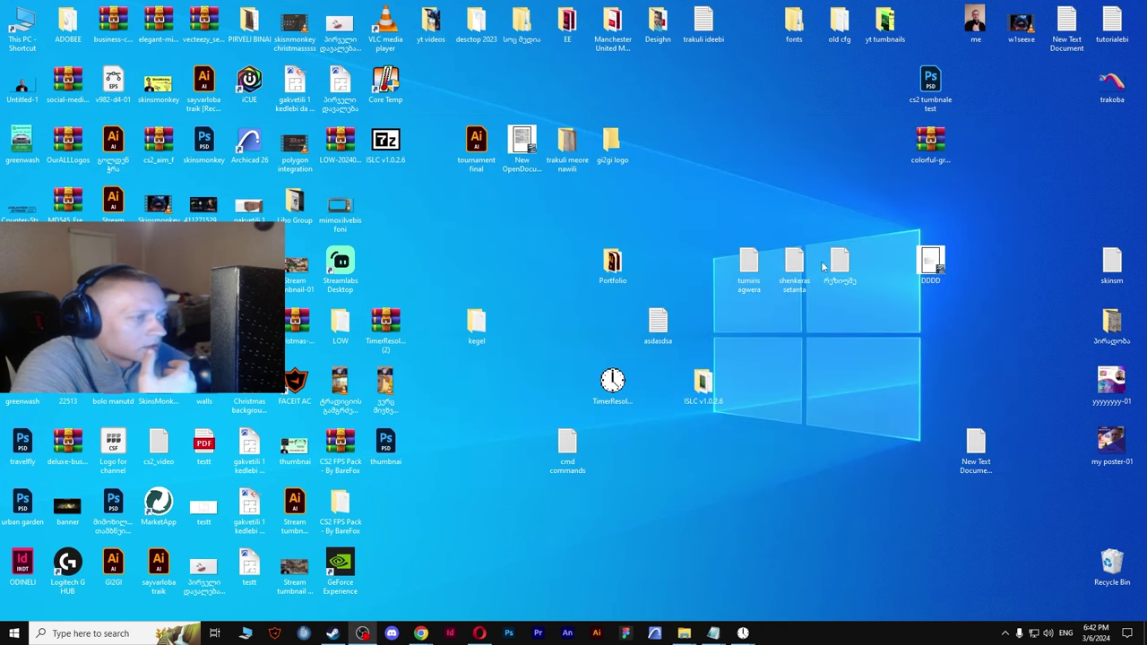
Launch TimerResolution from the desktop, set the timer to its maximum resolution and minimize the window
{"action": "double_click", "coordinate": [611, 390]}
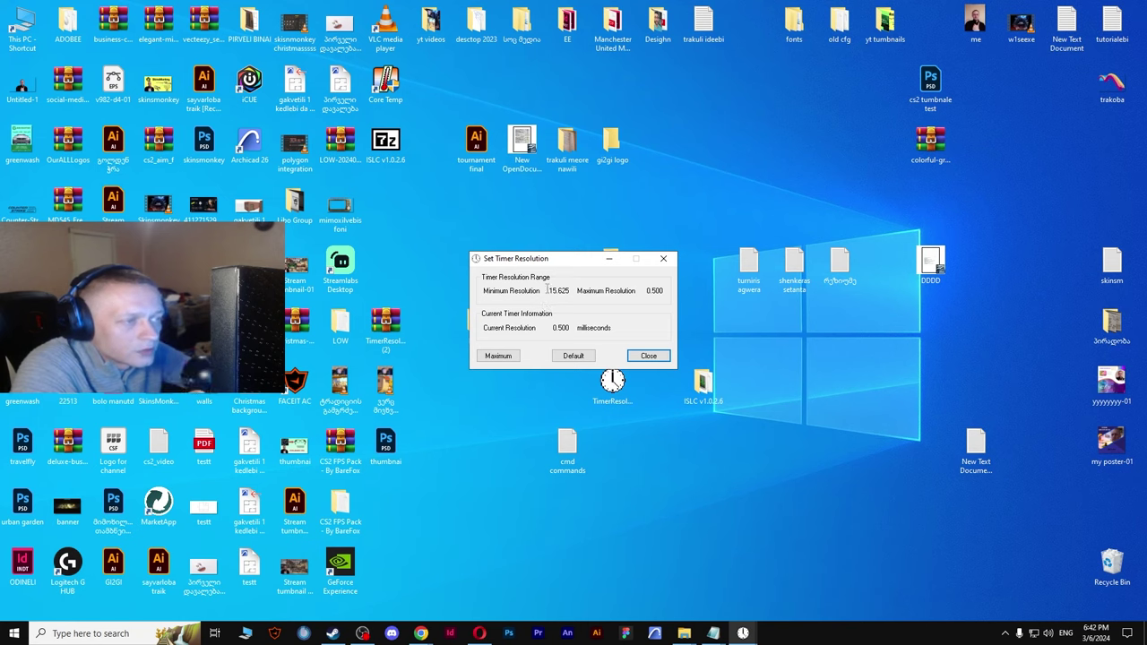
{"action": "left_click_drag", "start_coordinate": [578, 259], "coordinate": [593, 251]}
{"action": "left_click", "coordinate": [529, 348]}
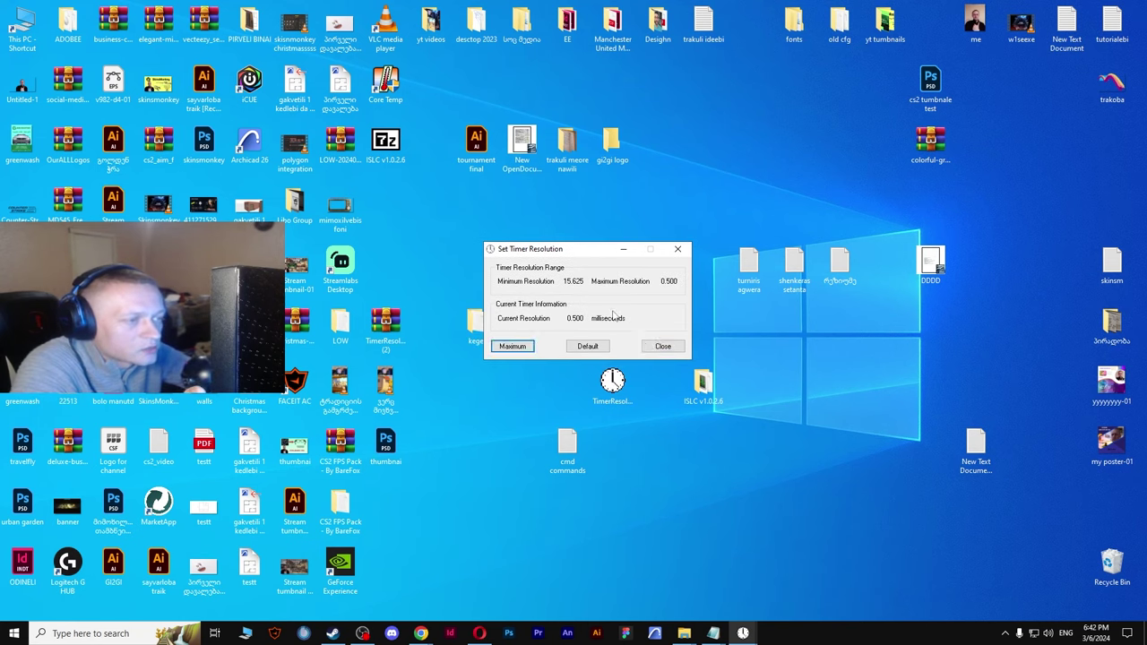
{"action": "left_click", "coordinate": [624, 251]}
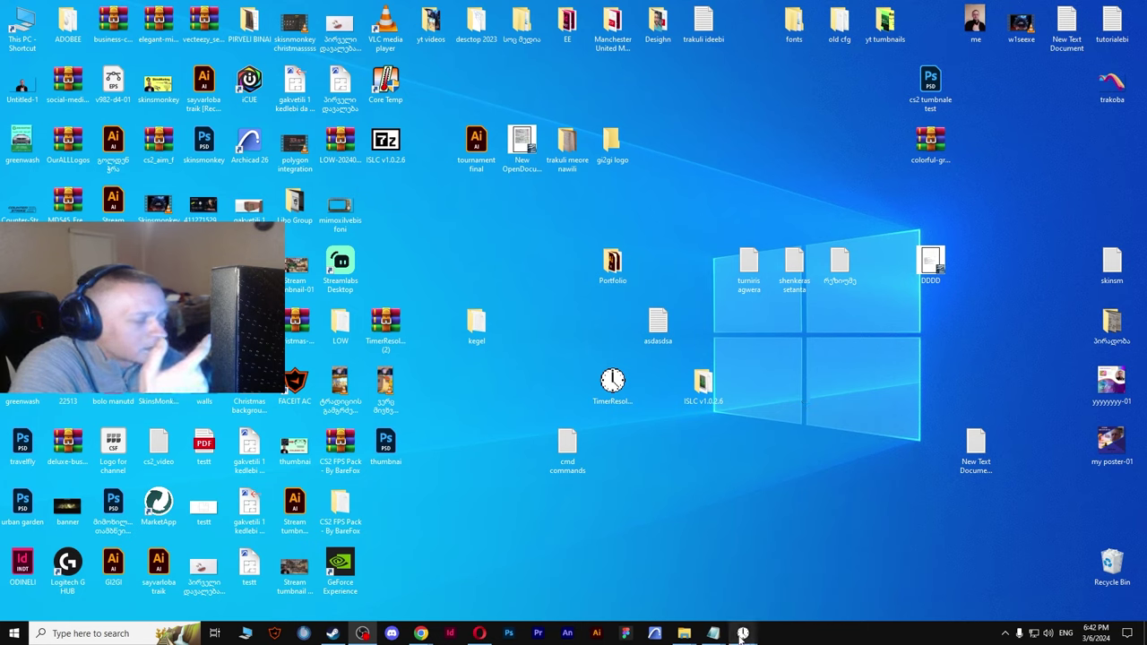
Close all the minimized Set Timer Resolution windows
{"action": "mouse_move", "coordinate": [743, 634]}
{"action": "mouse_move", "coordinate": [739, 570]}
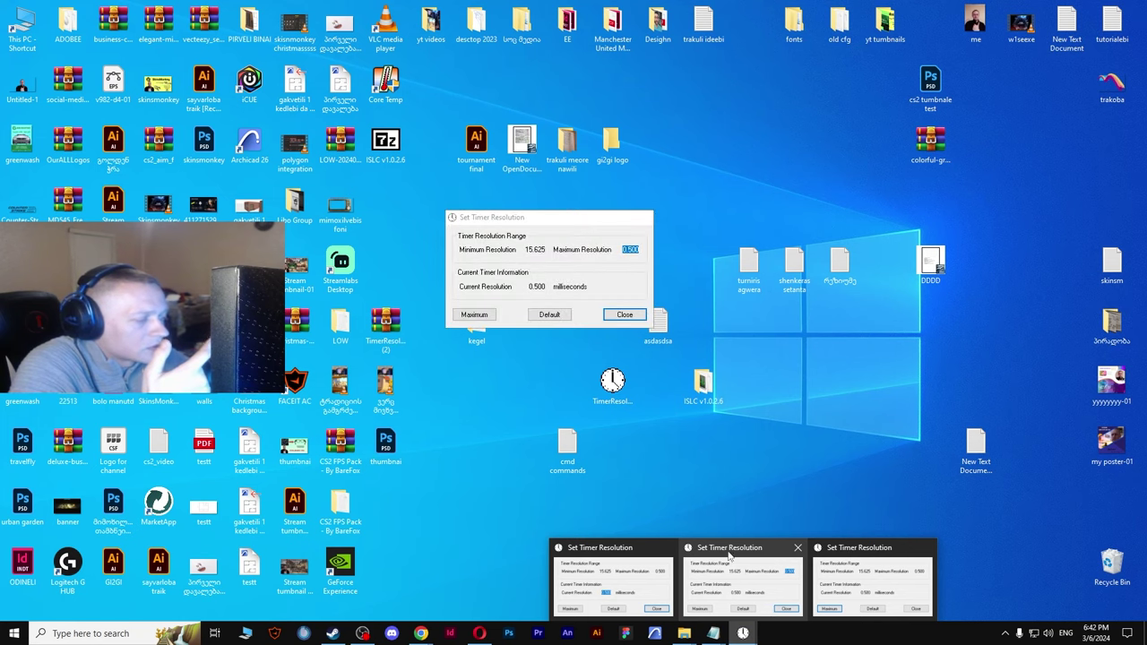
{"action": "left_click", "coordinate": [797, 548]}
{"action": "left_click", "coordinate": [862, 548]}
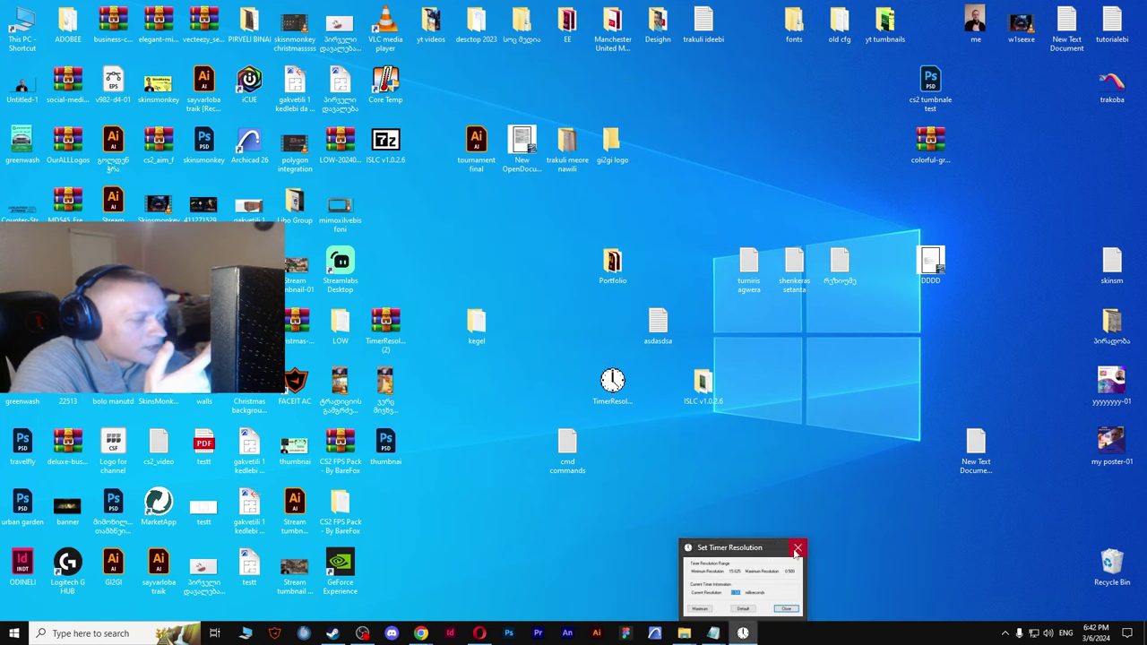
{"action": "left_click", "coordinate": [797, 549]}
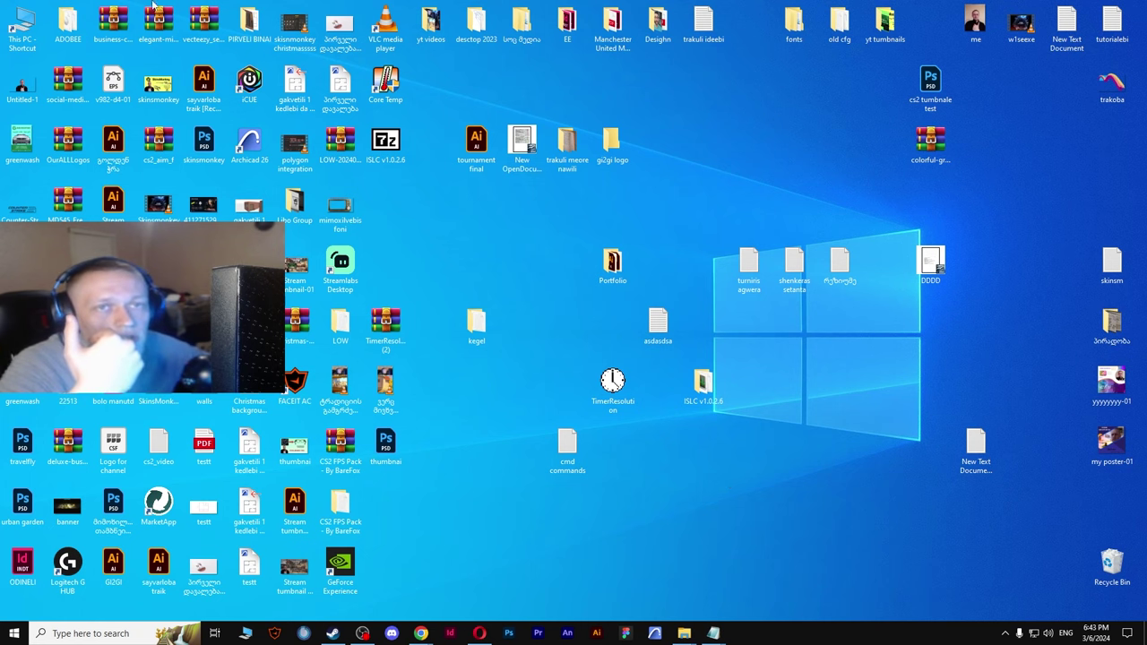
Open the Downloads folder in File Explorer and select the TimerResolution (2) archive
{"action": "double_click", "coordinate": [22, 27]}
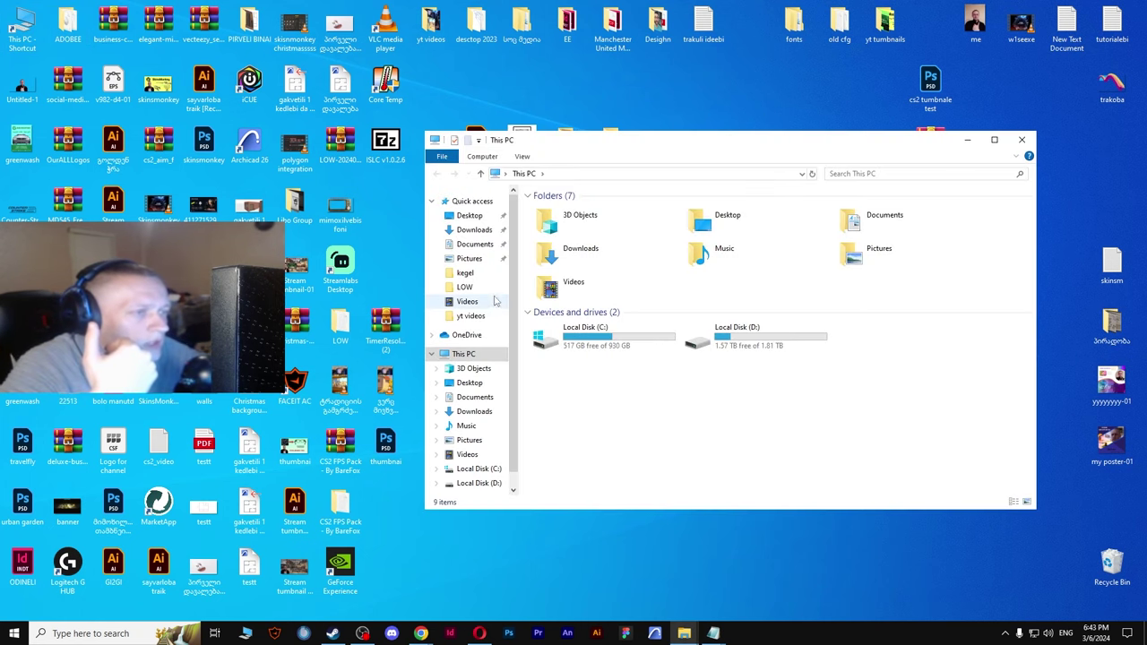
{"action": "left_click", "coordinate": [474, 229]}
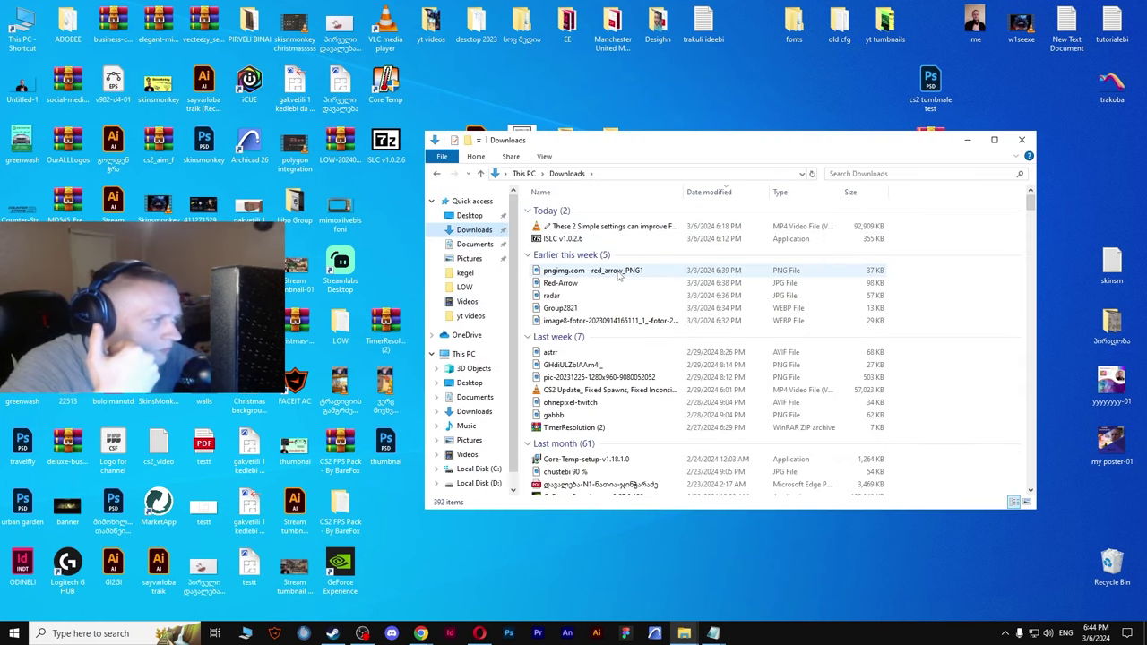
{"action": "scroll", "coordinate": [621, 273], "scroll_direction": "down", "scroll_amount": 1}
{"action": "left_click", "coordinate": [620, 395]}
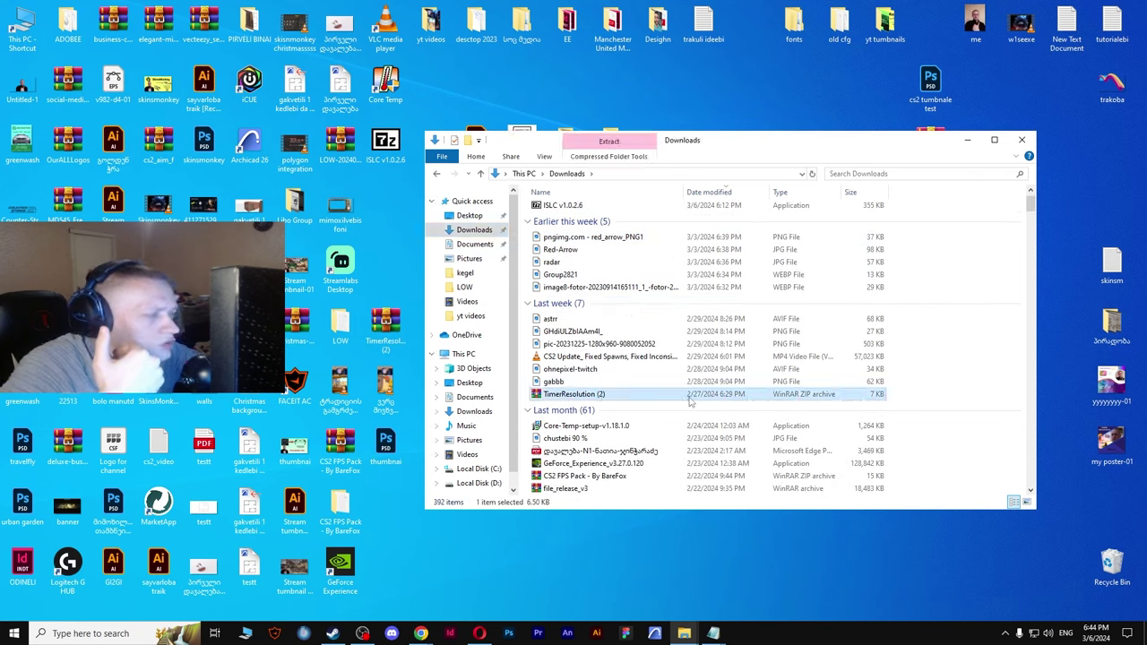